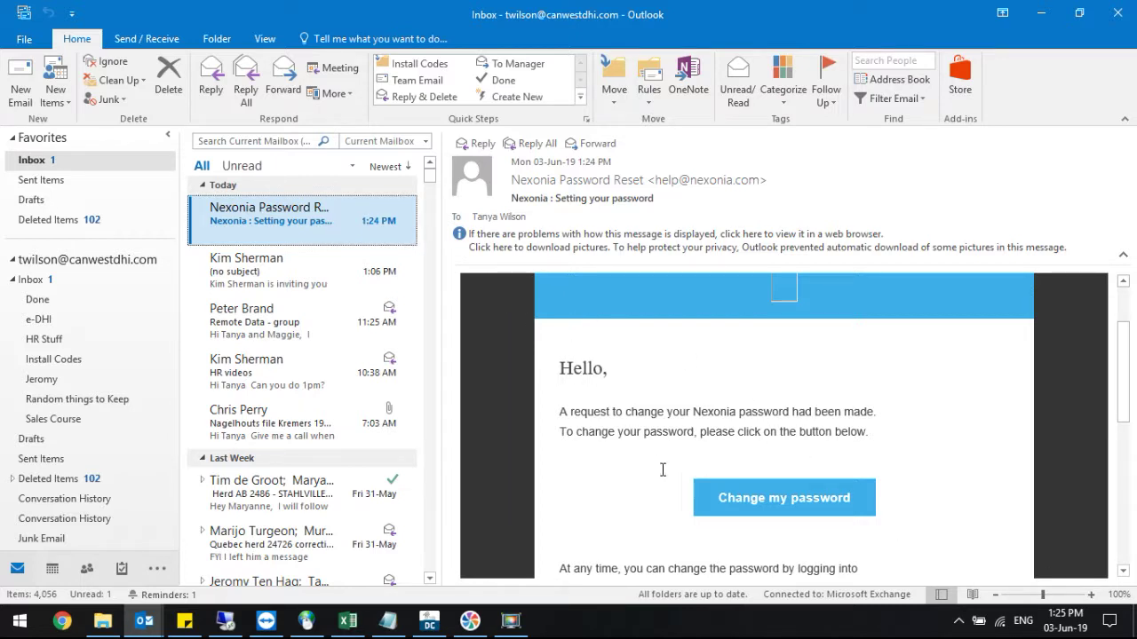
- Open the password change link in the Nexonia reset e-mail, enter and confirm the new password, and submit the reset
{"action": "left_click", "coordinate": [815, 507]}
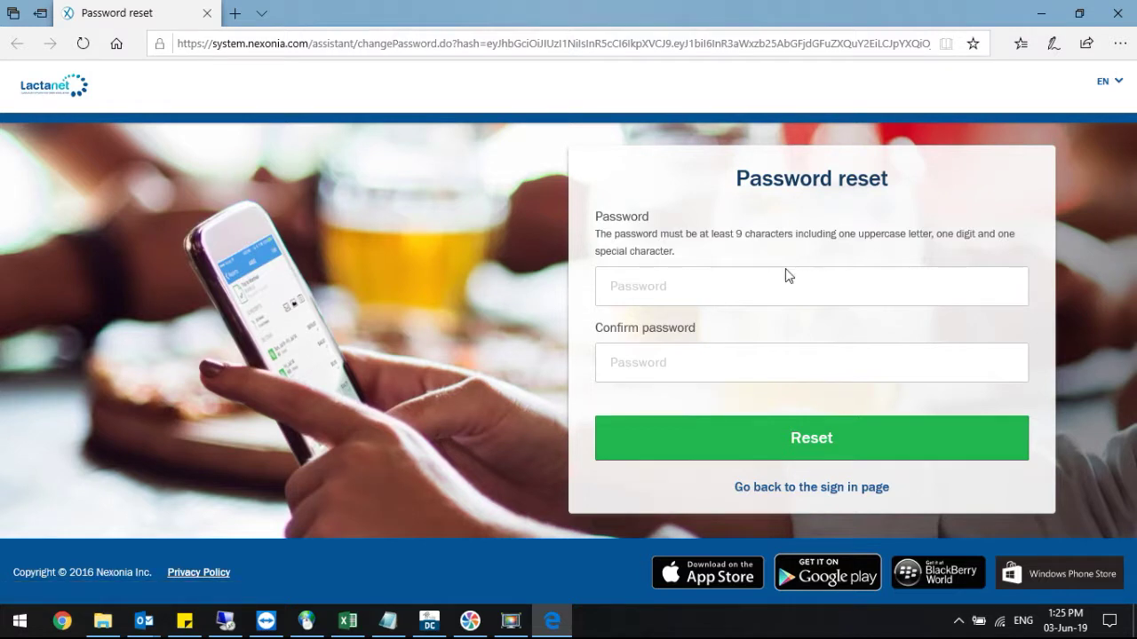
{"action": "left_click", "coordinate": [723, 294]}
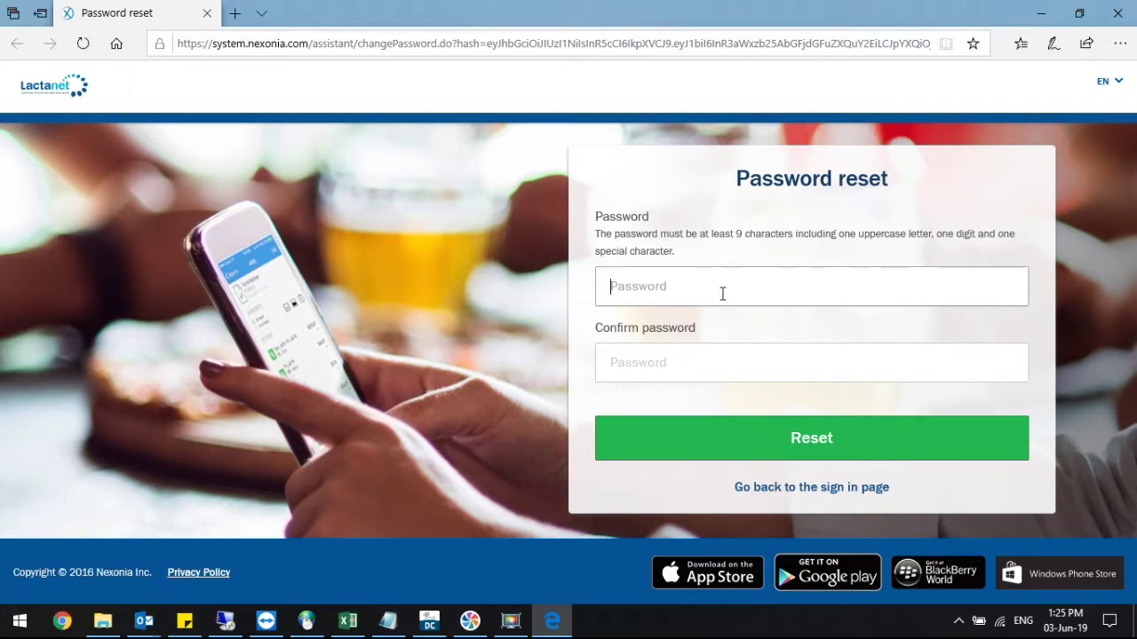
{"action": "type", "text": "•••••••••••"}
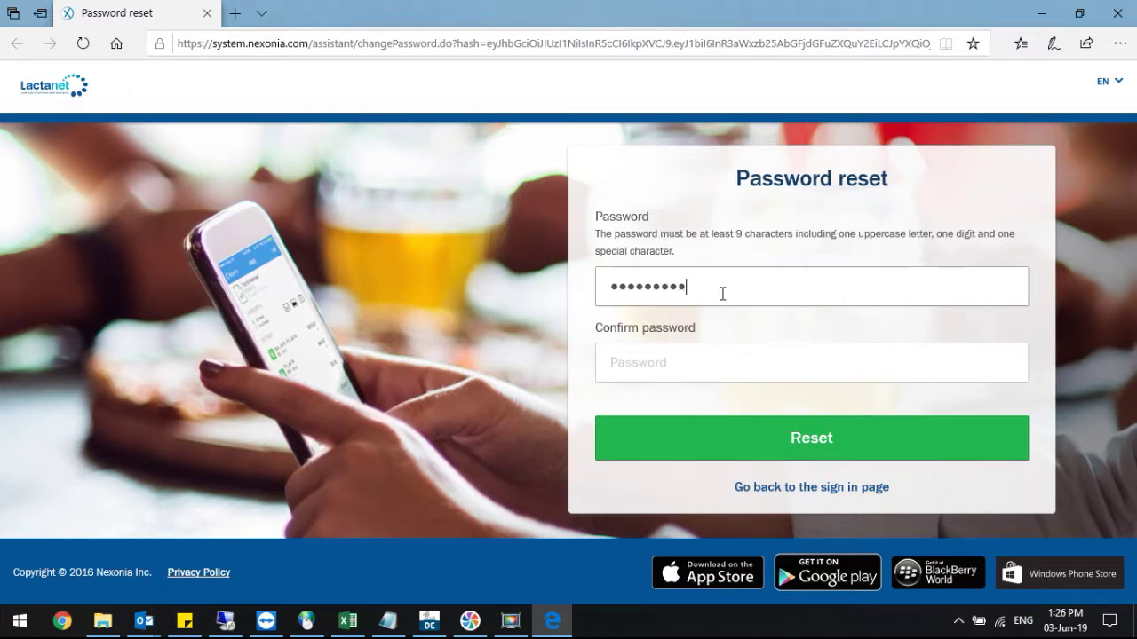
{"action": "left_click", "coordinate": [736, 371]}
{"action": "type", "text": "•••••••••••"}
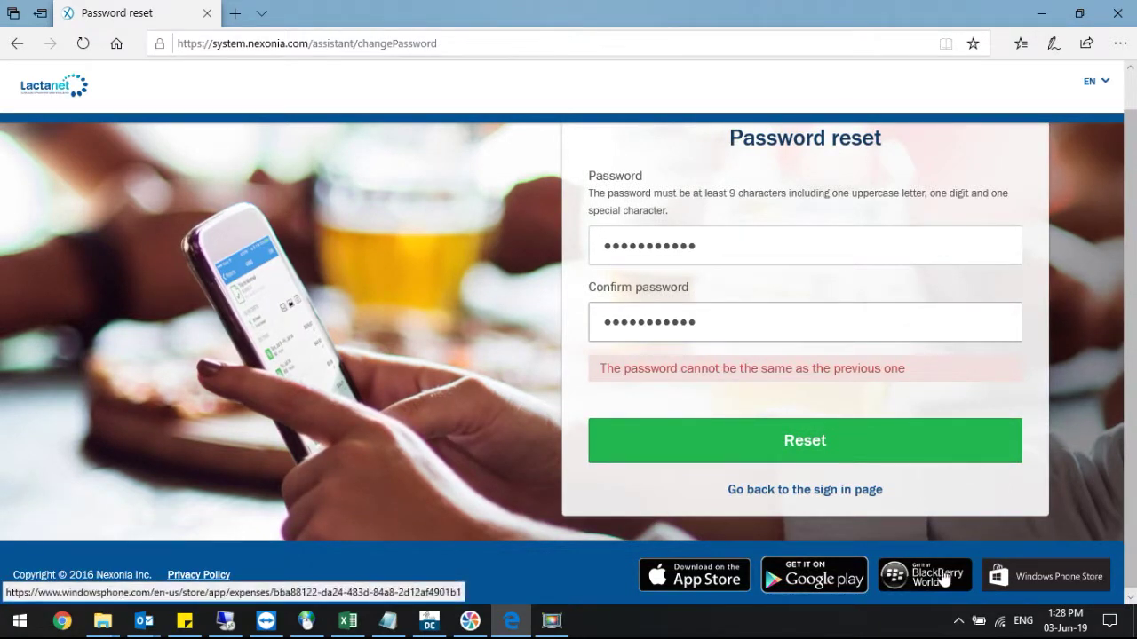
{"action": "left_click", "coordinate": [837, 440]}
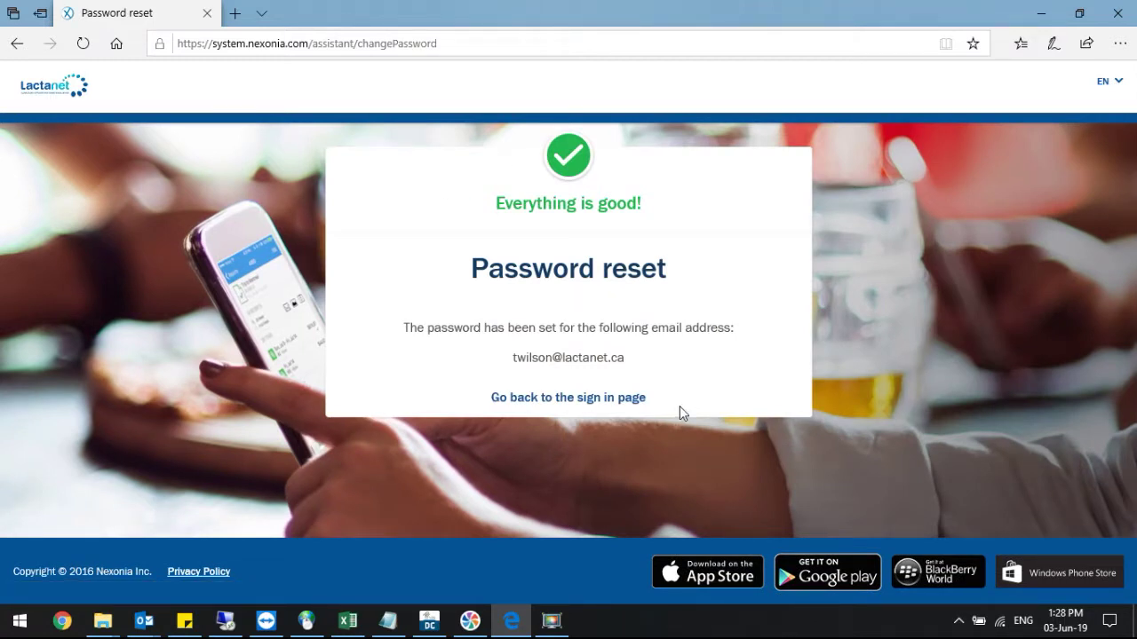
- Return to the sign-in page, sign in with the new account password, and let the browser save it
{"action": "left_click", "coordinate": [575, 406]}
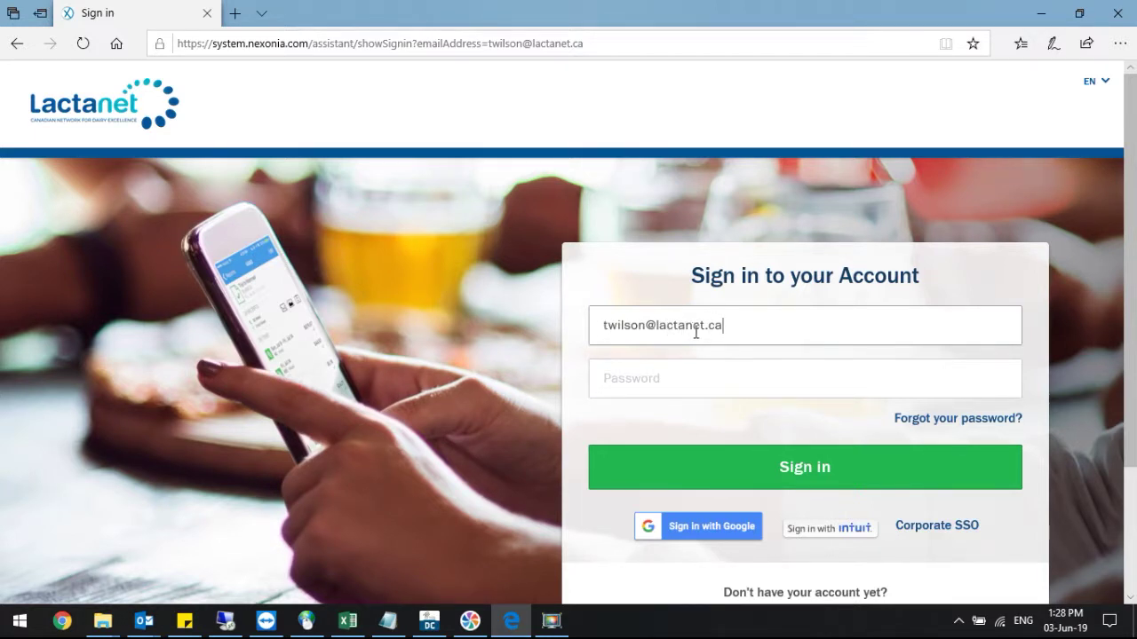
{"action": "left_click", "coordinate": [697, 384]}
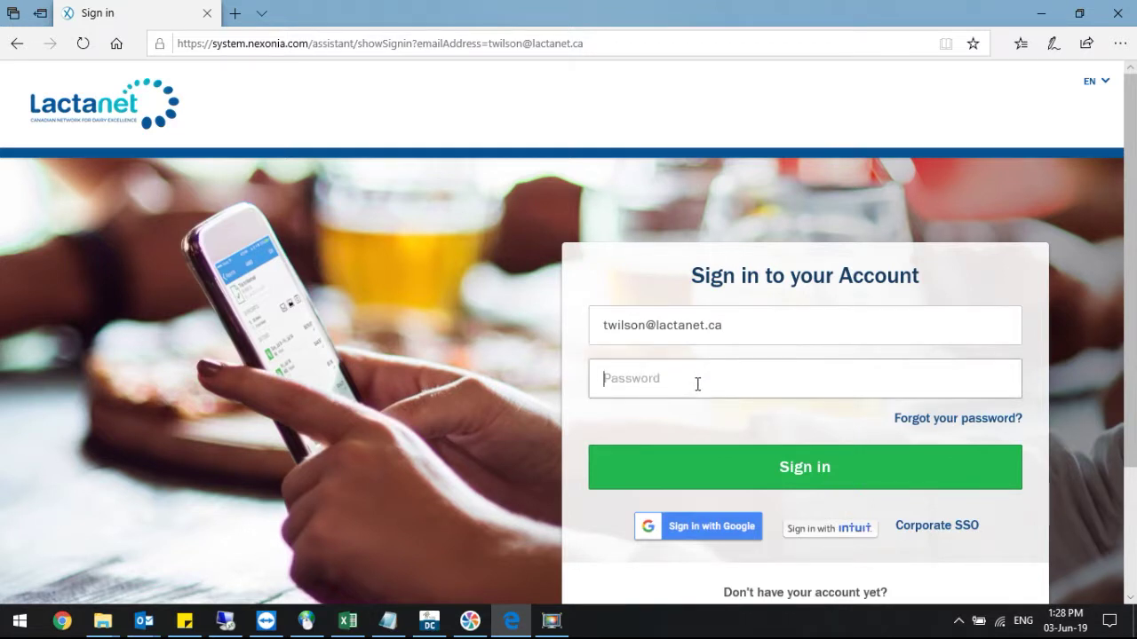
{"action": "type", "text": "•••••••••••"}
{"action": "left_click", "coordinate": [802, 472]}
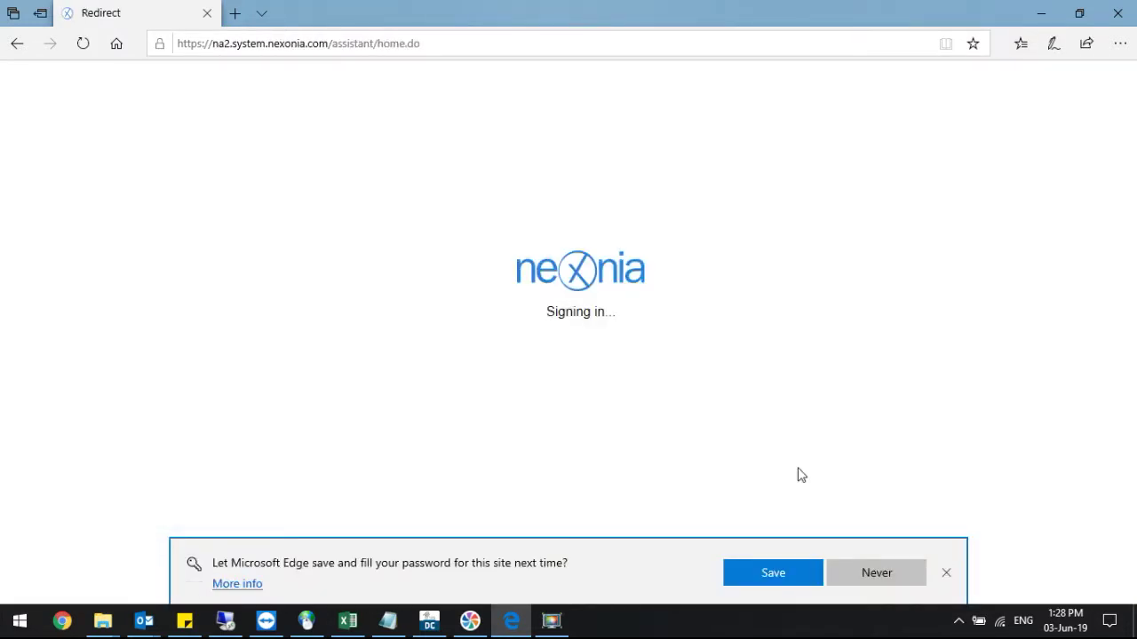
{"action": "left_click", "coordinate": [782, 574]}
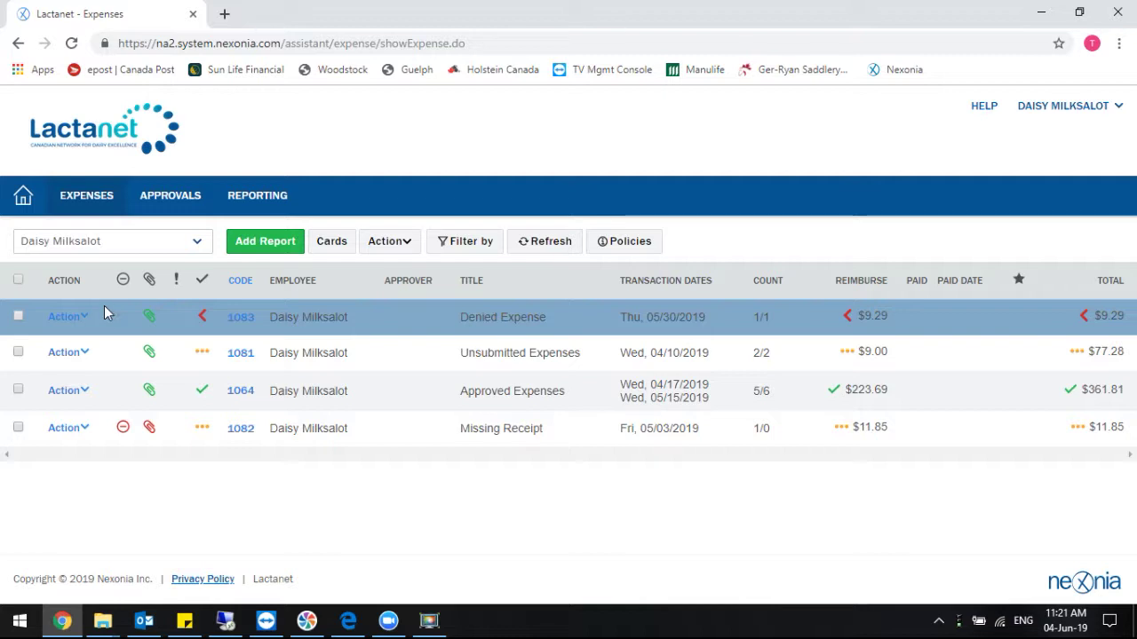
{"action": "left_click", "coordinate": [88, 322]}
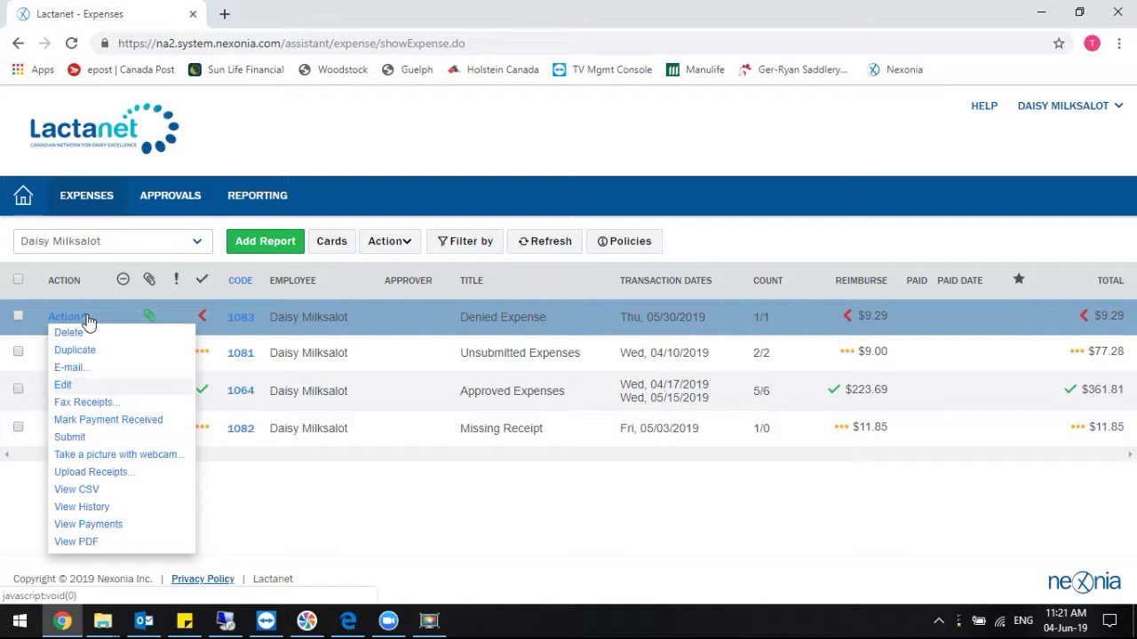
{"action": "left_click", "coordinate": [88, 322]}
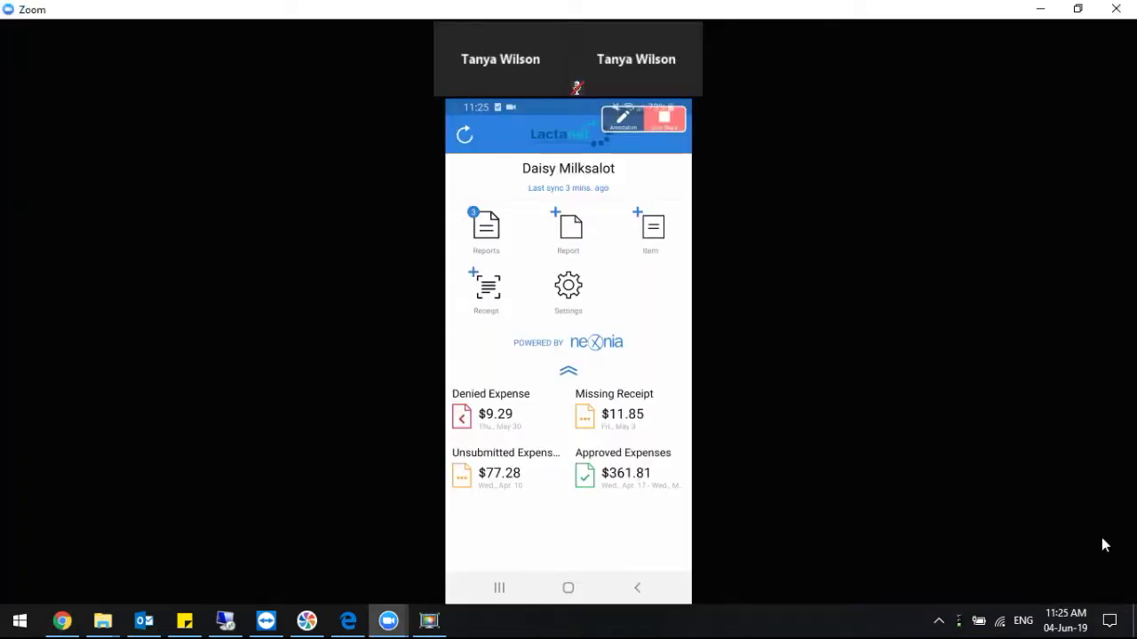
{"action": "mouse_move", "coordinate": [799, 515]}
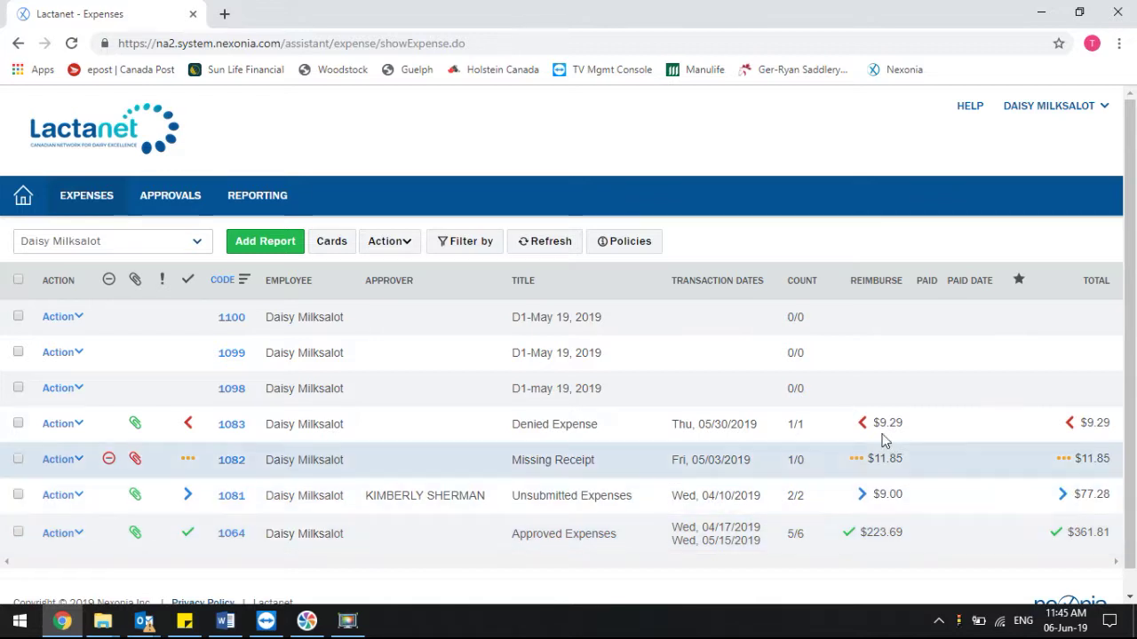
- Add a new expense report titled "D1-May 19, 2019" and save it
{"action": "left_click", "coordinate": [277, 246]}
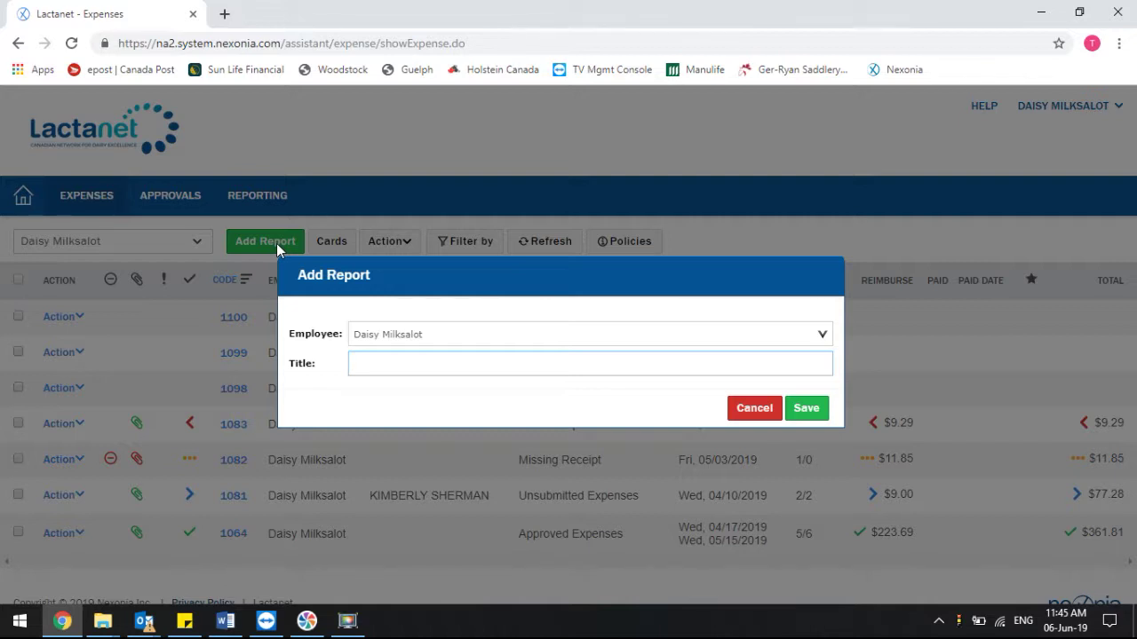
{"action": "type", "text": "Di"}
{"action": "type", "text": "-M"}
{"action": "type", "text": "ay 19, "}
{"action": "type", "text": "2019"}
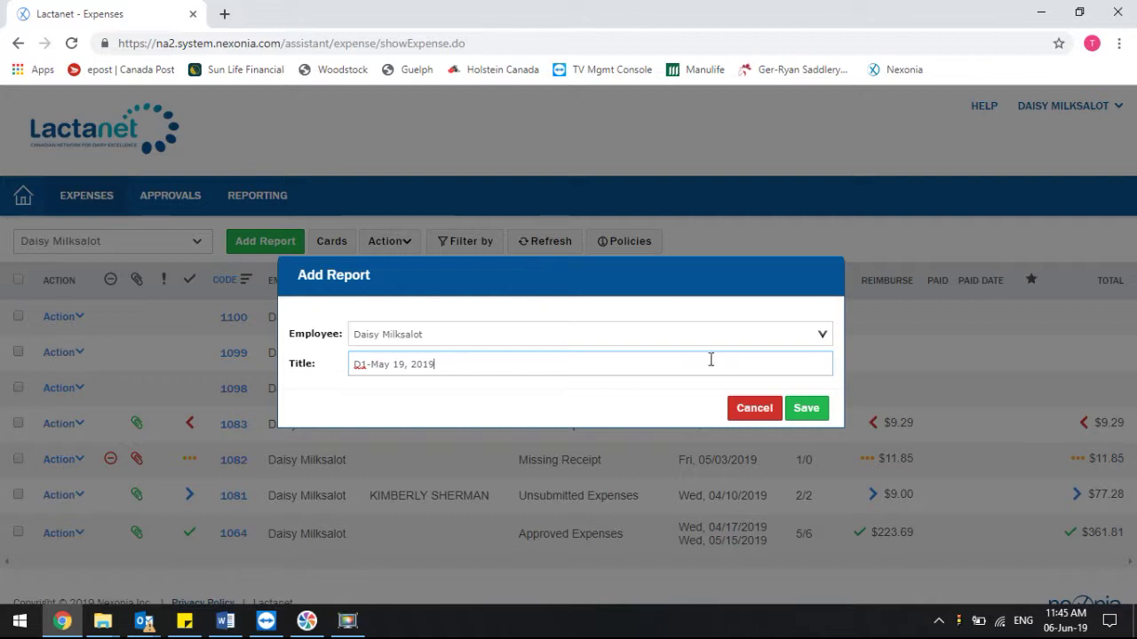
{"action": "left_click", "coordinate": [807, 409]}
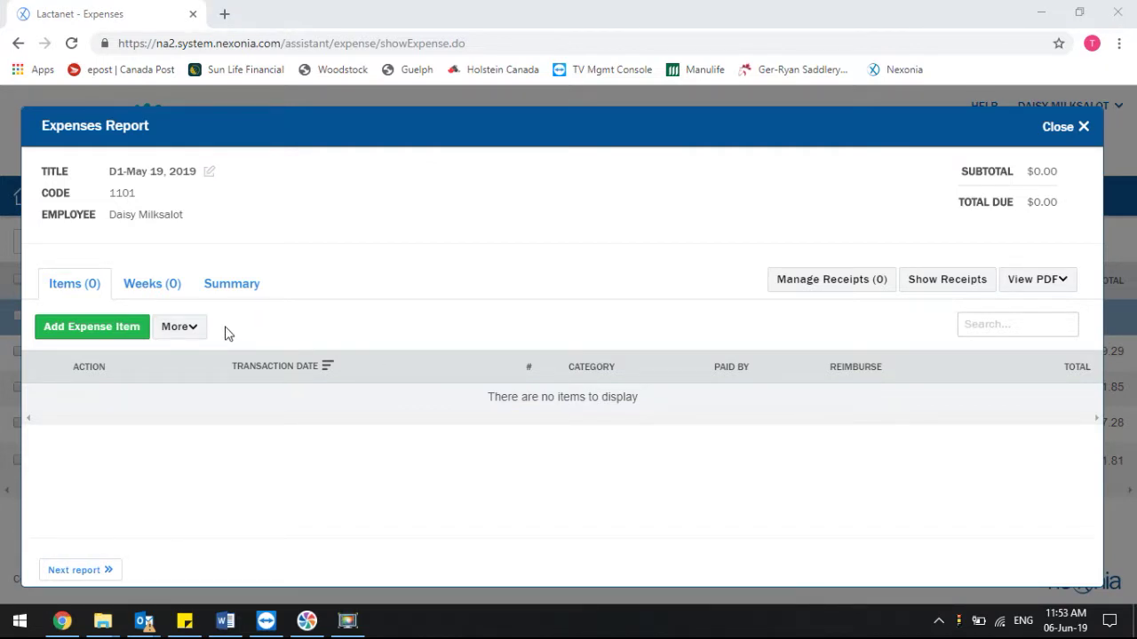
- Start a new expense item in the report and review the available expense categories
{"action": "left_click", "coordinate": [133, 328]}
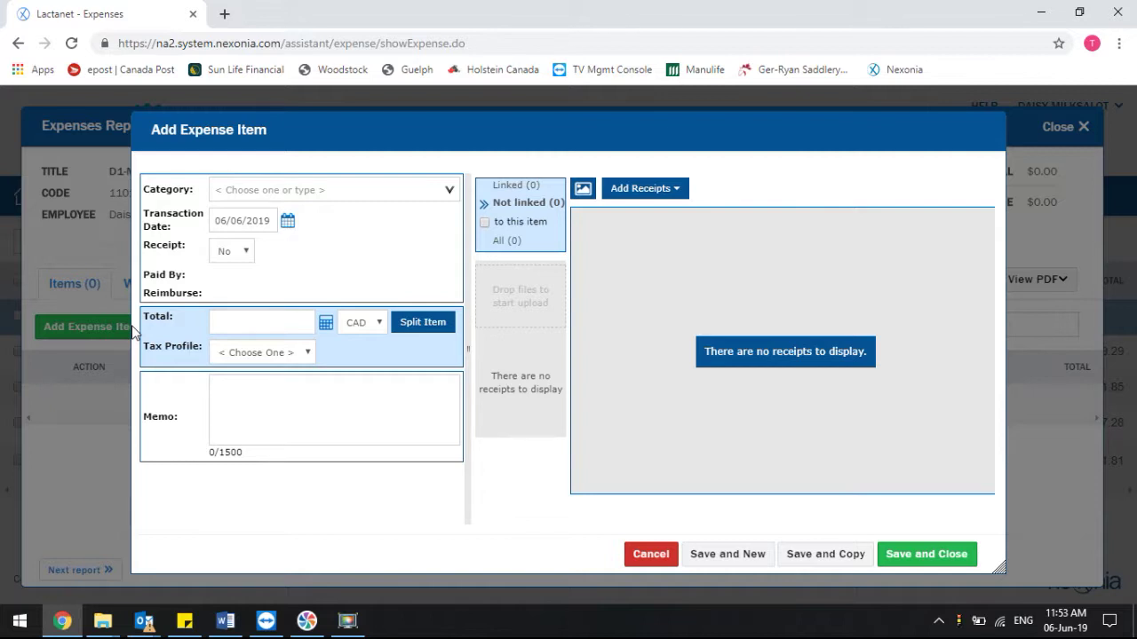
{"action": "left_click", "coordinate": [449, 193]}
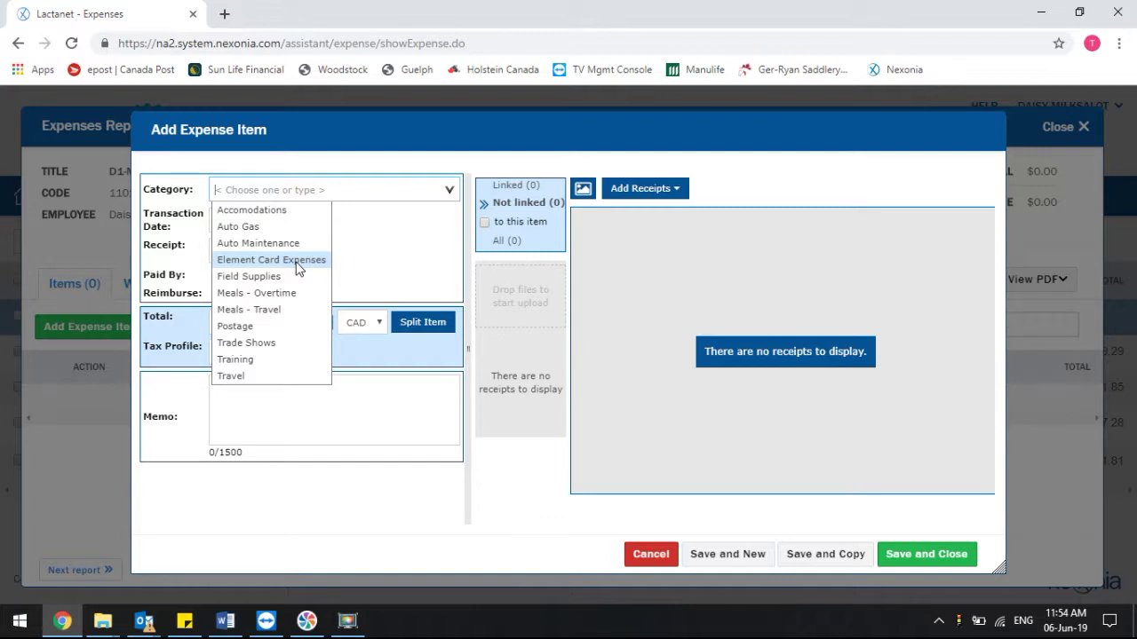
{"action": "left_click", "coordinate": [413, 232]}
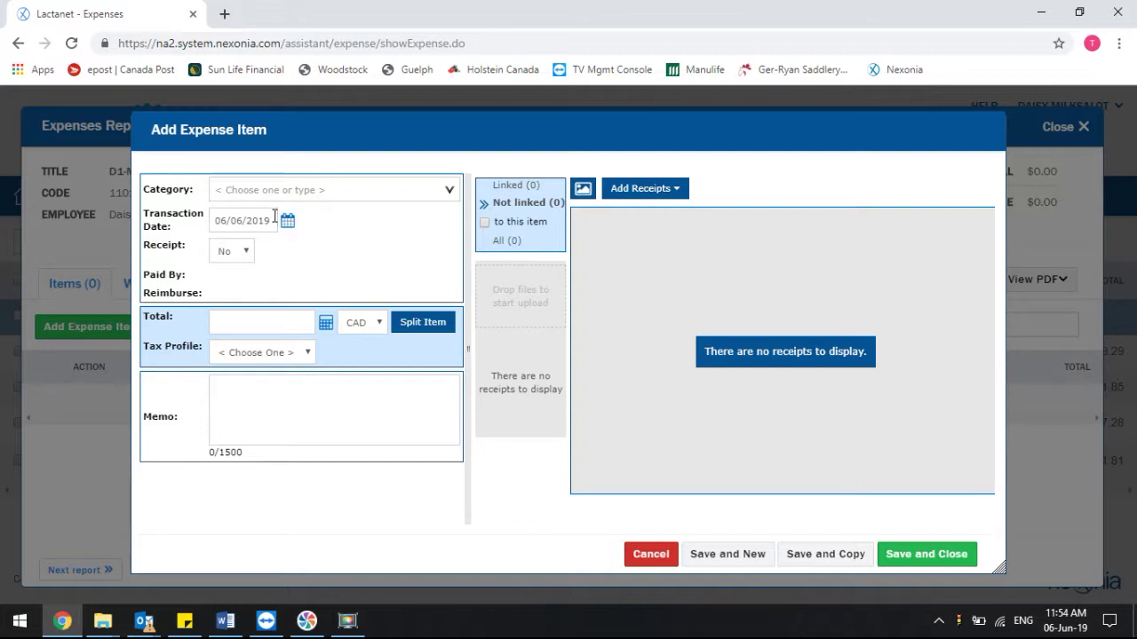
- Check the transaction date calendar and set the expense item's Receipt option to Yes
{"action": "left_click_drag", "start_coordinate": [274, 220], "coordinate": [215, 228]}
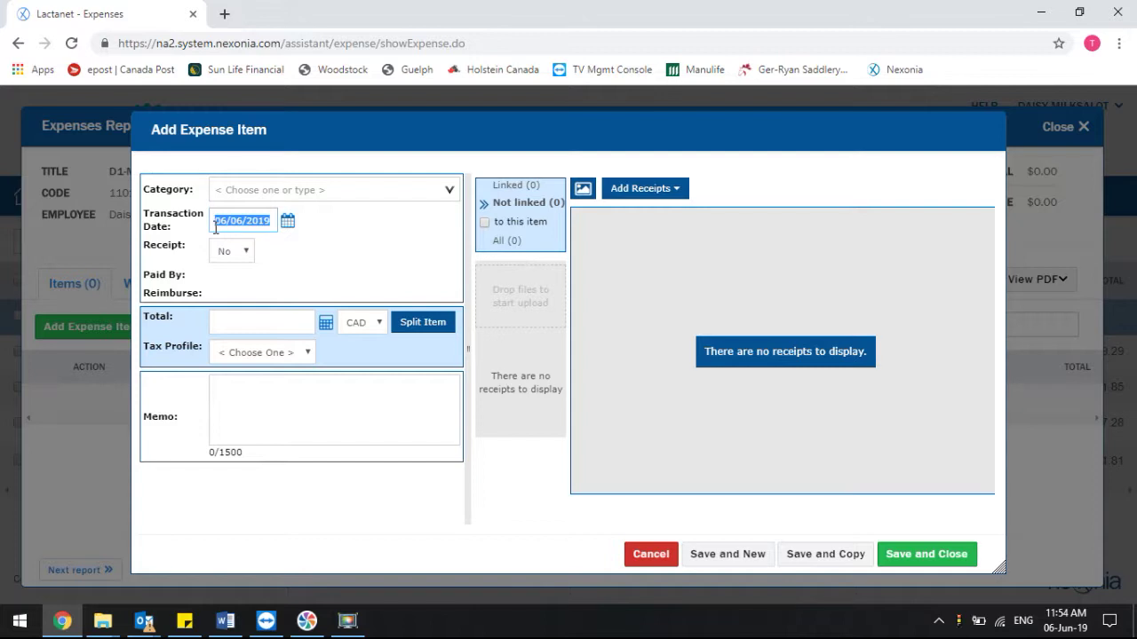
{"action": "left_click", "coordinate": [288, 224]}
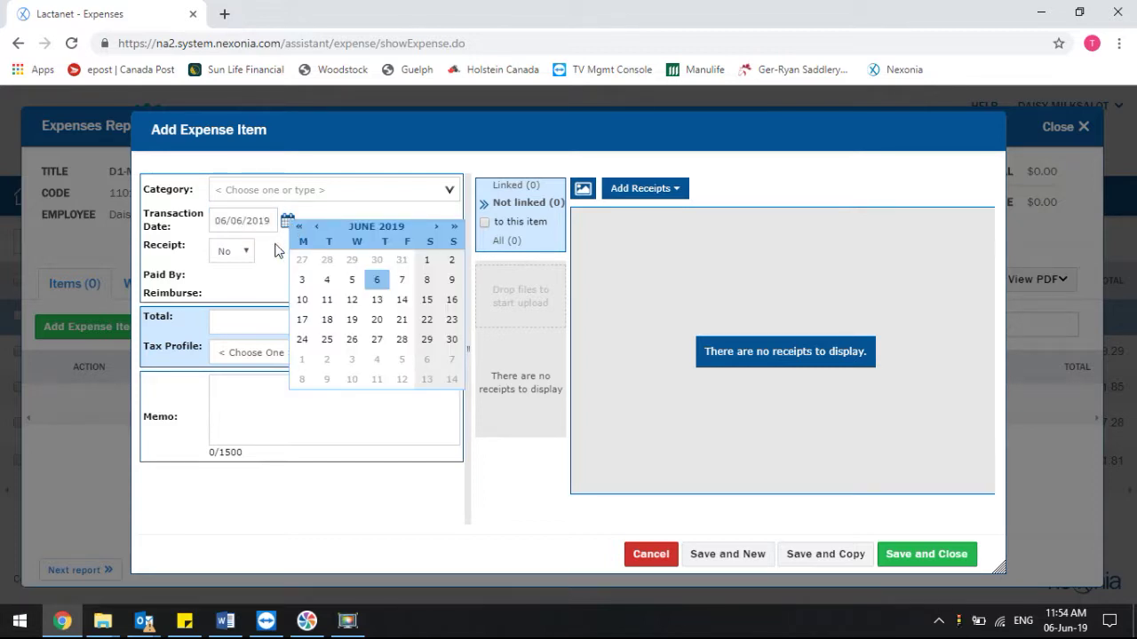
{"action": "left_click", "coordinate": [233, 252]}
{"action": "left_click", "coordinate": [230, 278]}
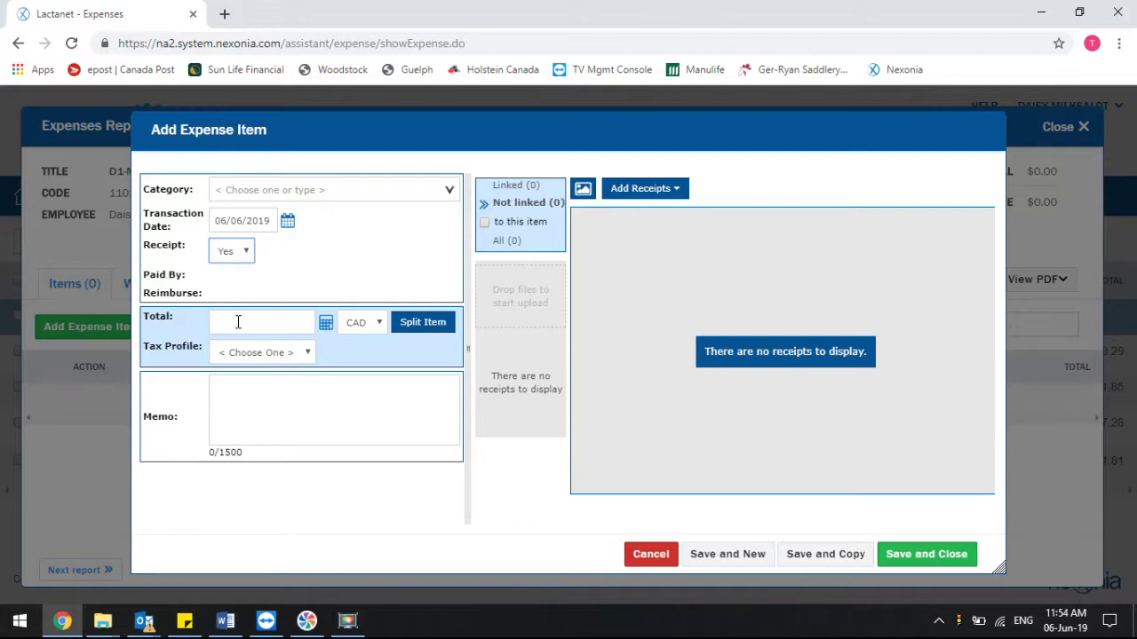
- Enter a total of 96 for the expense item and check the currency and tax profile choices
{"action": "left_click", "coordinate": [238, 322]}
{"action": "type", "text": "96."}
{"action": "left_click", "coordinate": [380, 324]}
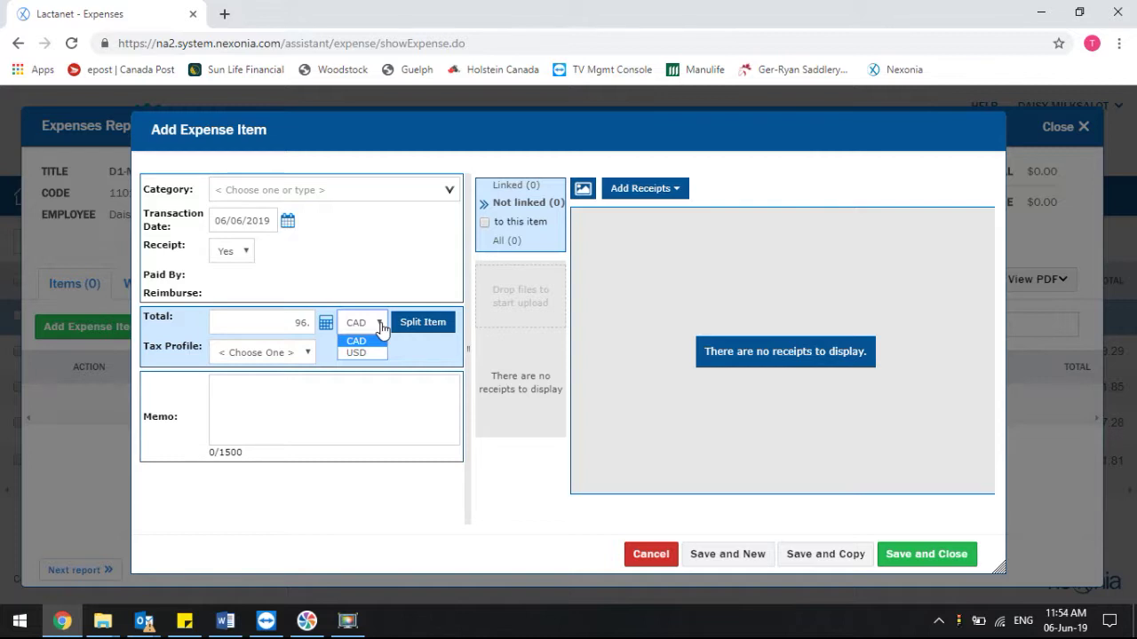
{"action": "left_click", "coordinate": [380, 325]}
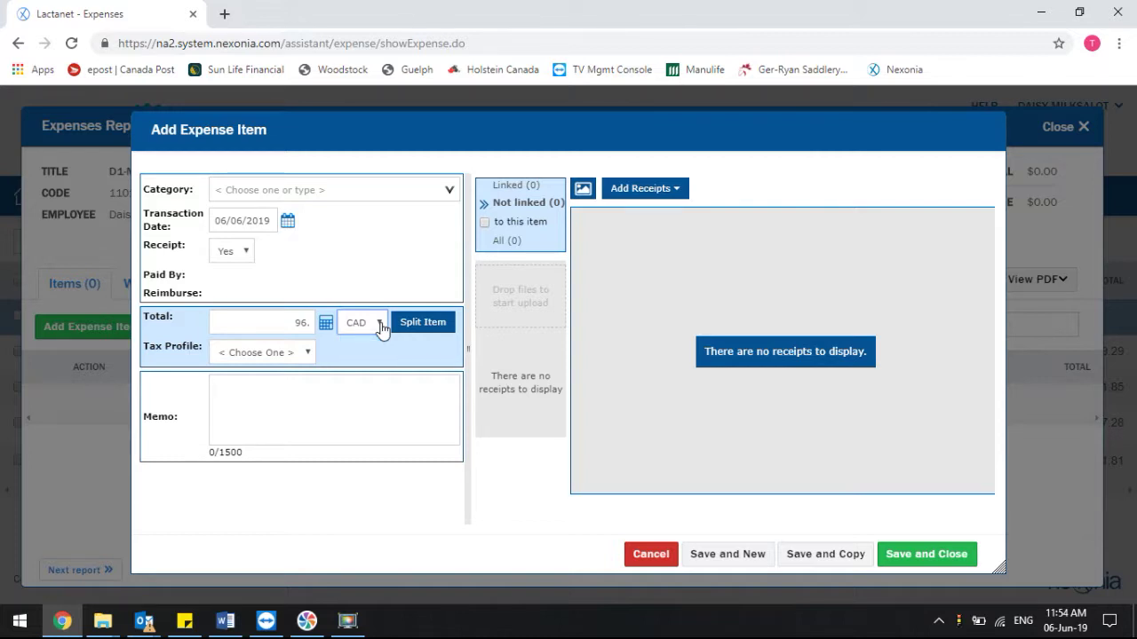
{"action": "left_click", "coordinate": [309, 354]}
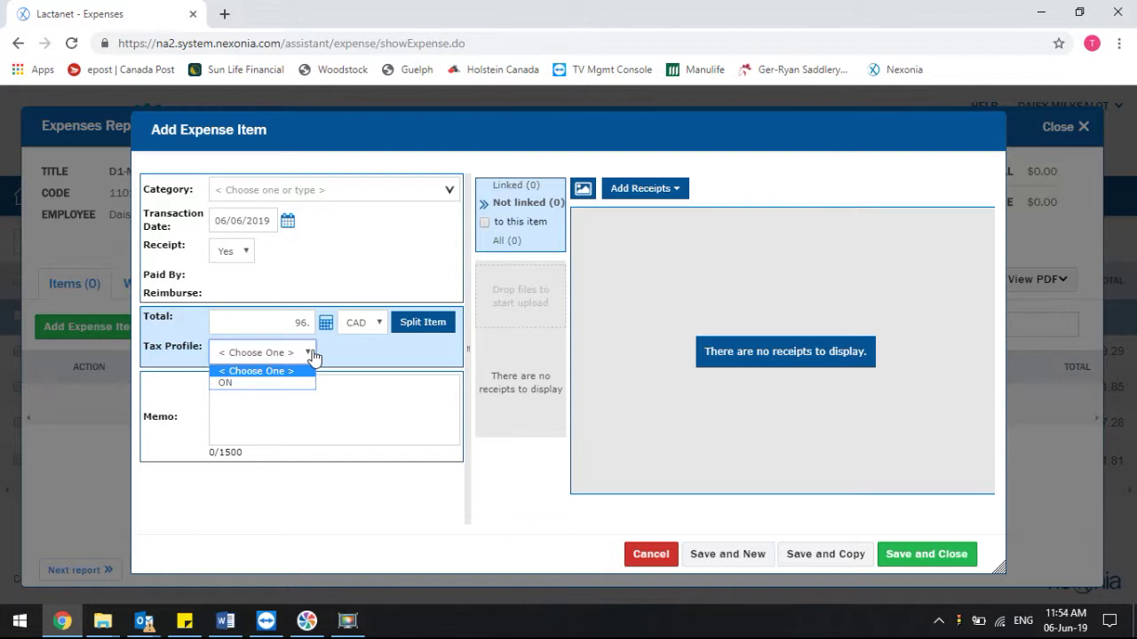
{"action": "left_click", "coordinate": [355, 359]}
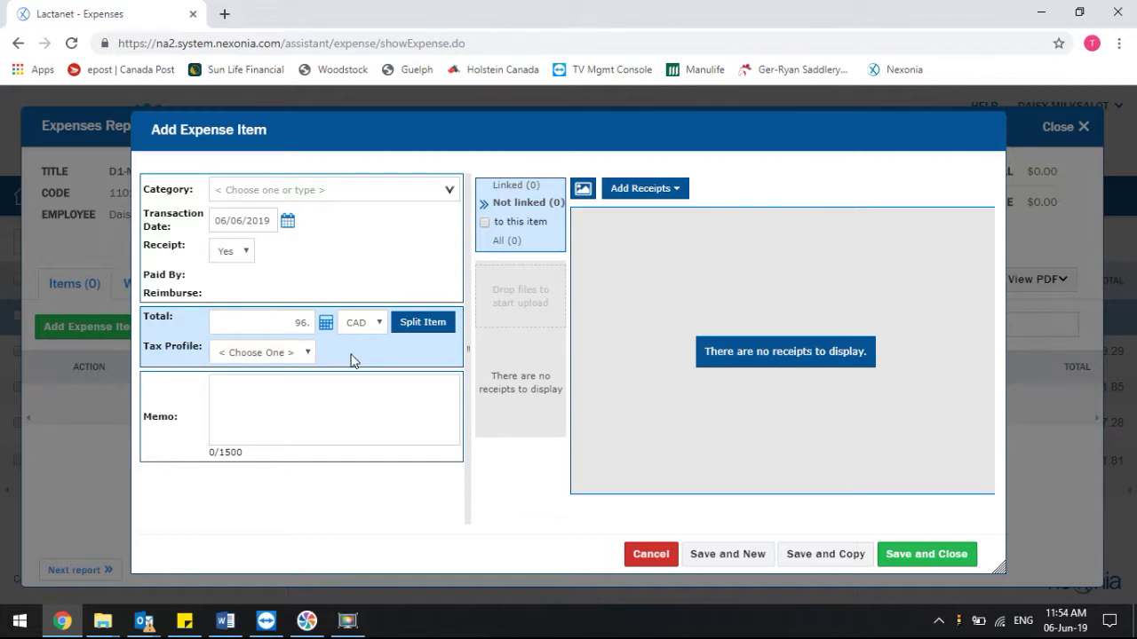
{"action": "left_click", "coordinate": [259, 408]}
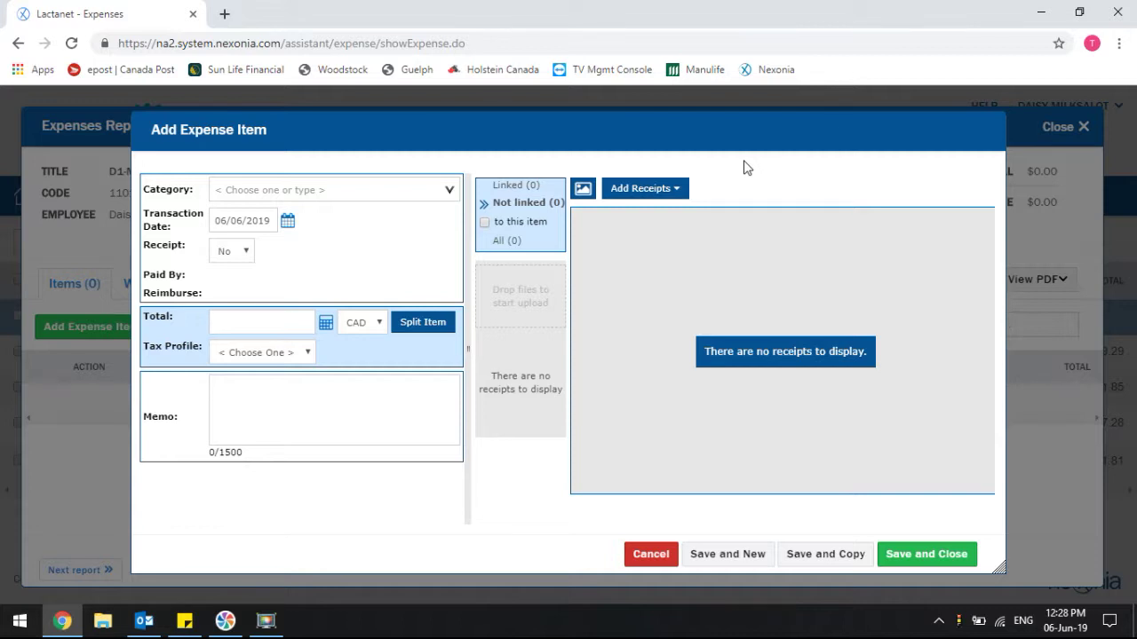
- Start a receipt upload for the expense item and choose food.jpg from the Desktop receipts folder as File #1
{"action": "left_click", "coordinate": [666, 192]}
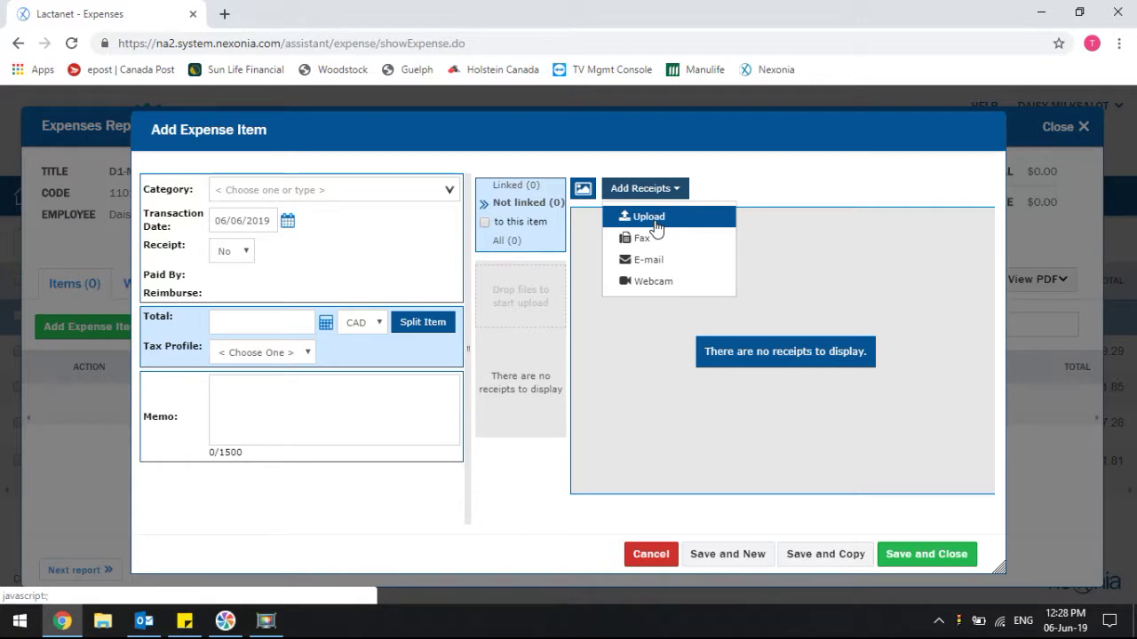
{"action": "left_click", "coordinate": [655, 222]}
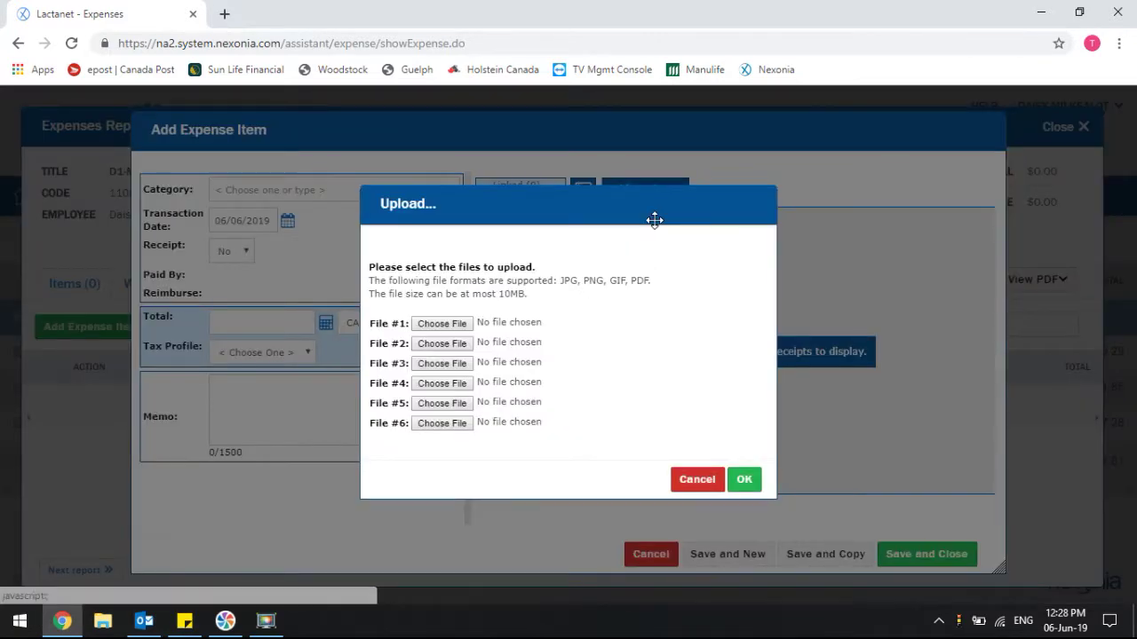
{"action": "left_click", "coordinate": [442, 324]}
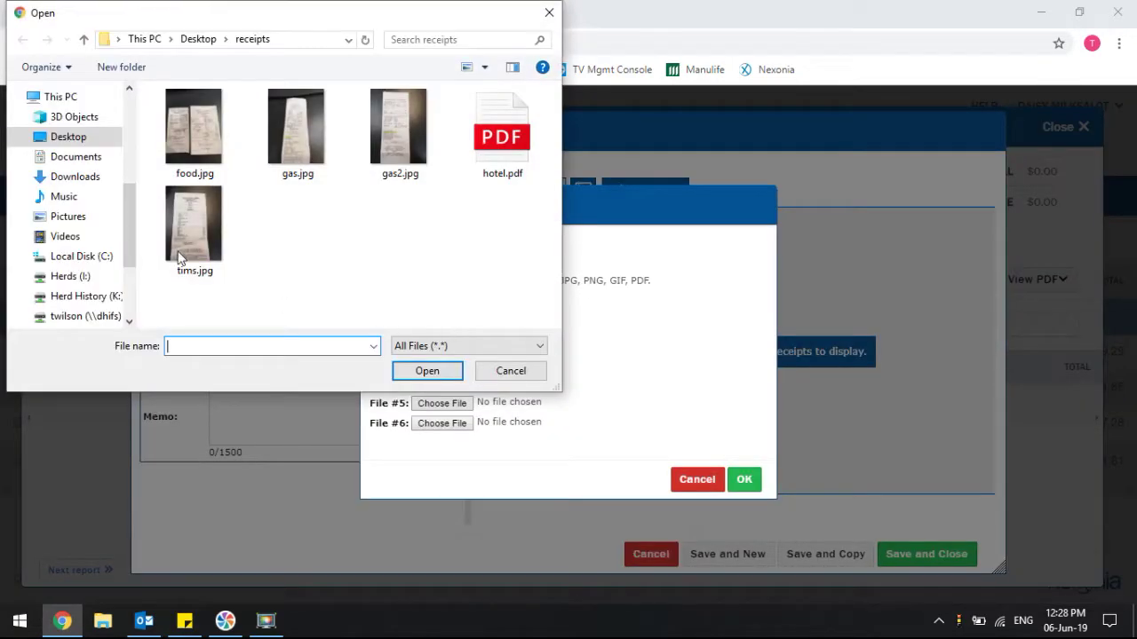
{"action": "left_click", "coordinate": [75, 145]}
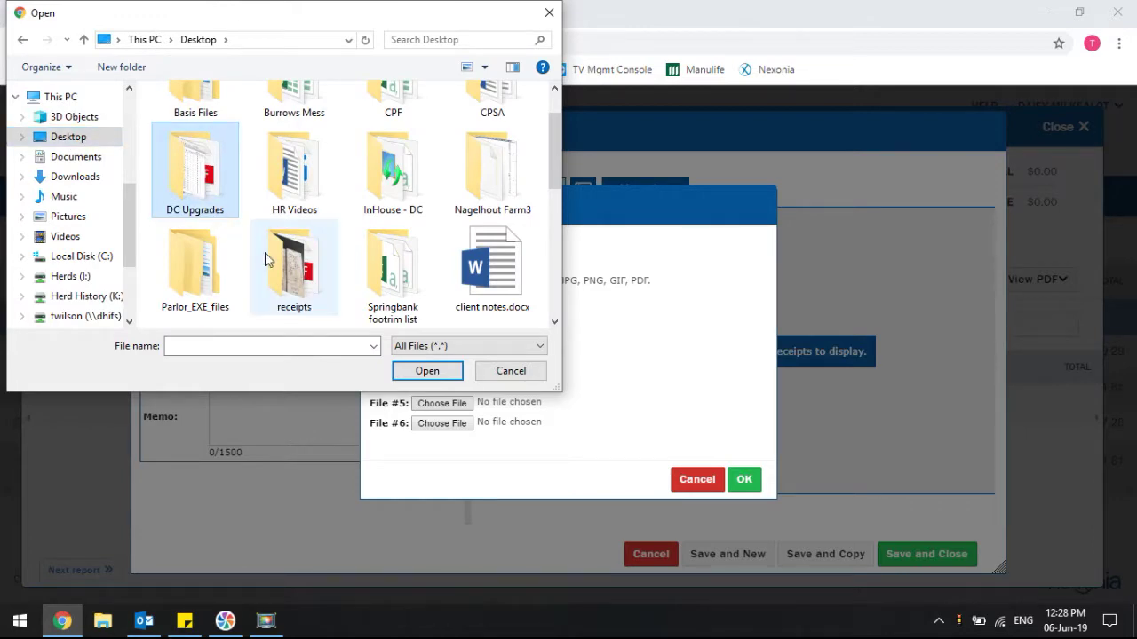
{"action": "double_click", "coordinate": [298, 295]}
{"action": "double_click", "coordinate": [213, 127]}
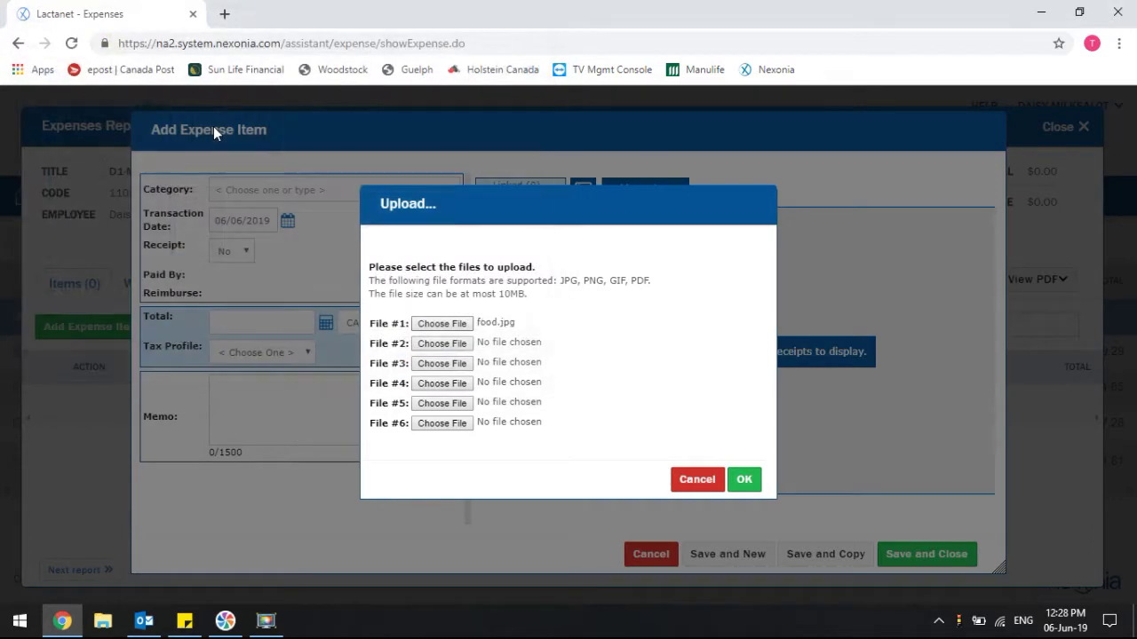
- Add gas.jpg, gas2.jpg, hotel.pdf and tims.jpg as File #2 to File #5 and upload the receipts without linking them to the item
{"action": "left_click", "coordinate": [443, 344]}
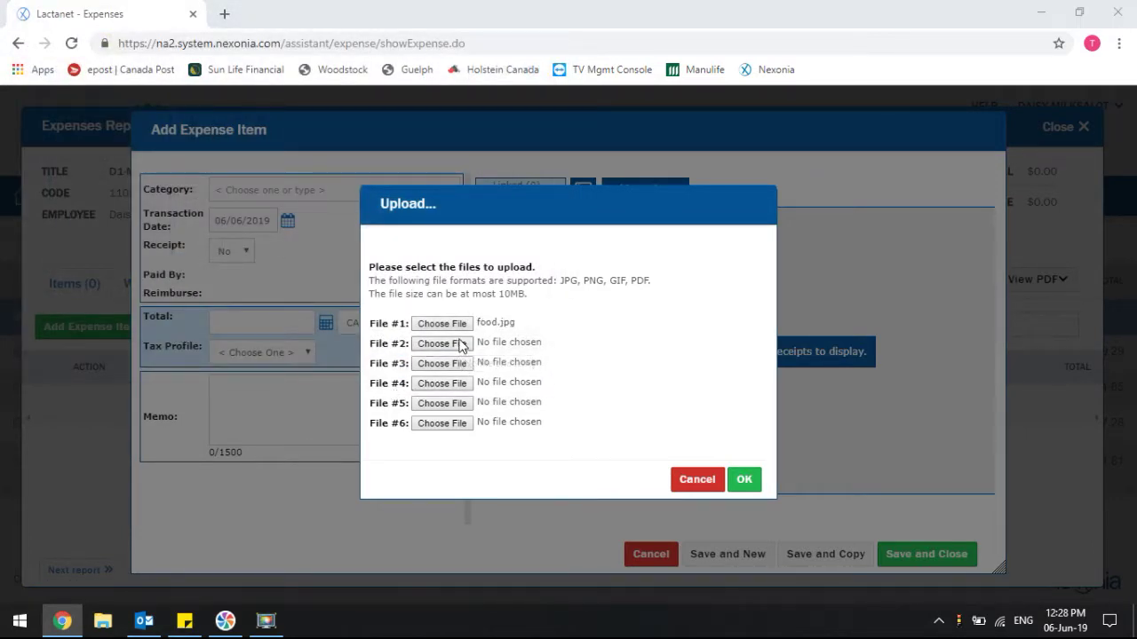
{"action": "double_click", "coordinate": [307, 137]}
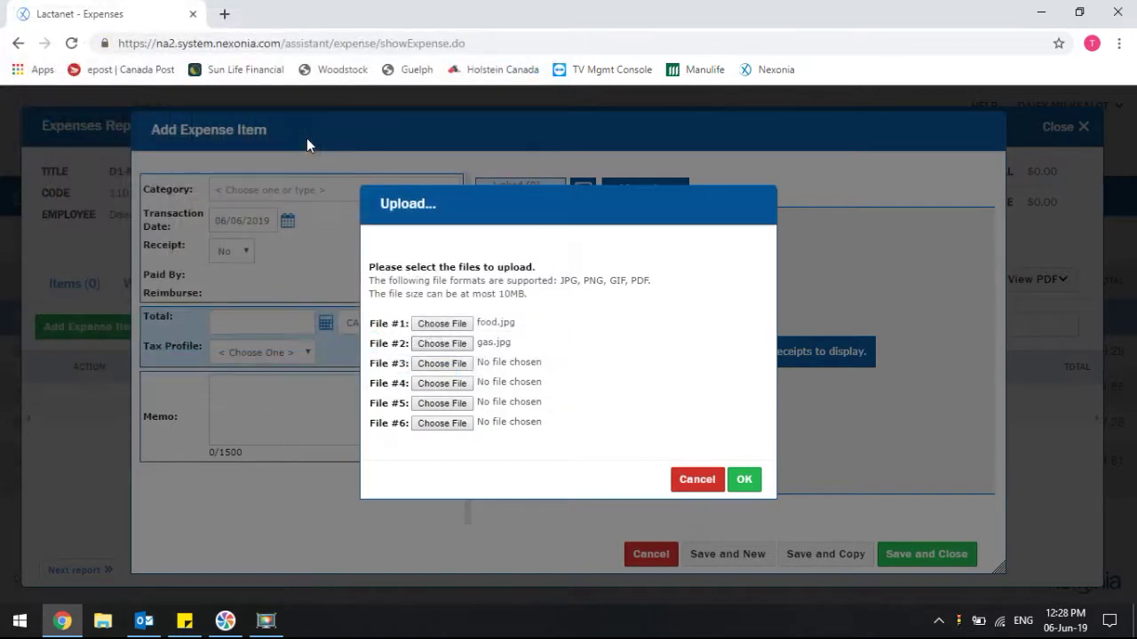
{"action": "left_click", "coordinate": [463, 366]}
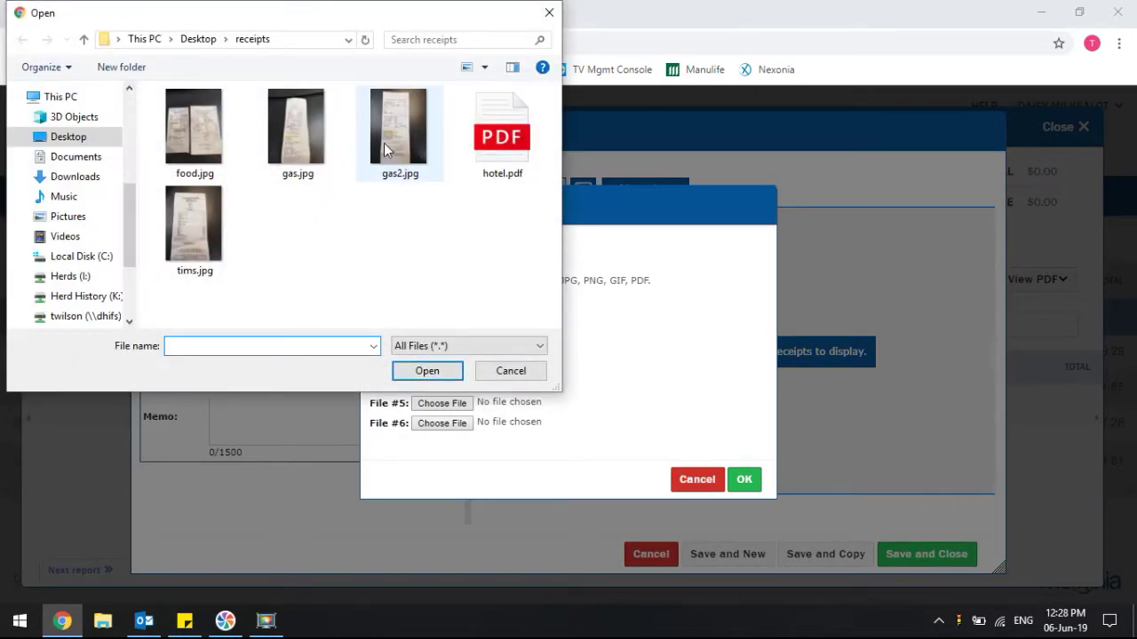
{"action": "double_click", "coordinate": [391, 142]}
{"action": "left_click", "coordinate": [437, 383]}
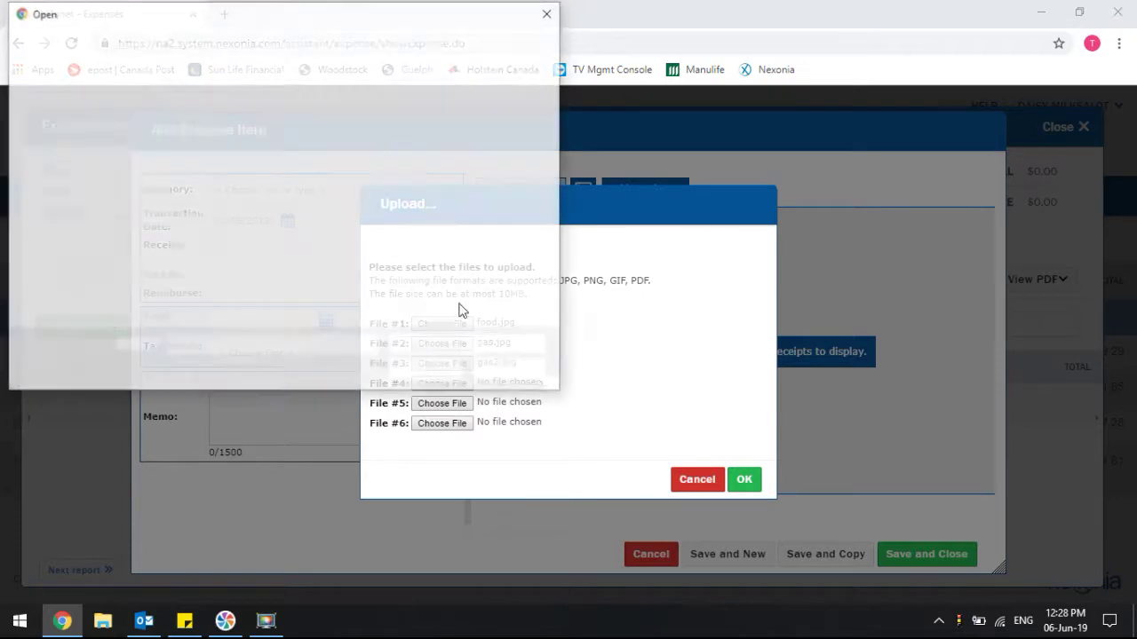
{"action": "double_click", "coordinate": [471, 160]}
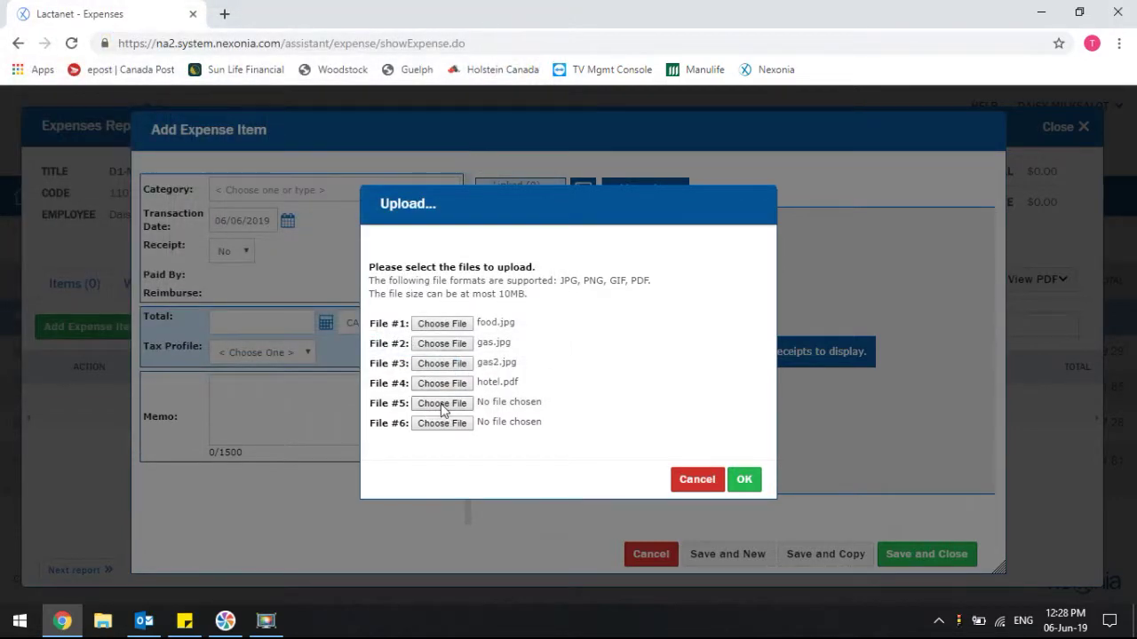
{"action": "left_click", "coordinate": [442, 403]}
{"action": "double_click", "coordinate": [190, 217]}
{"action": "left_click", "coordinate": [754, 482]}
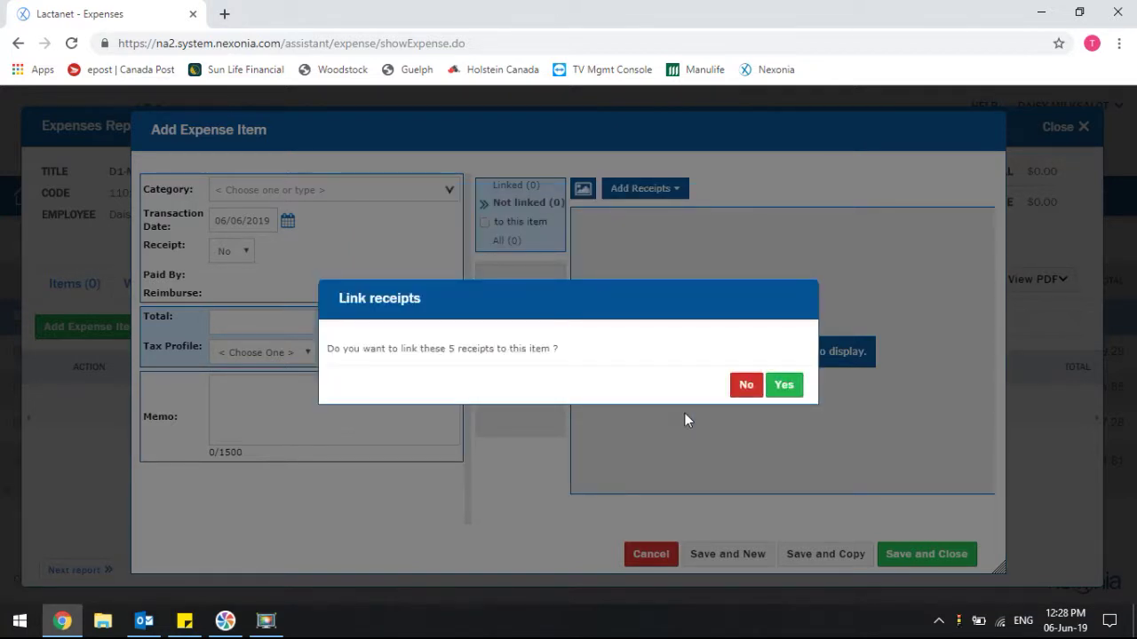
{"action": "left_click", "coordinate": [746, 386]}
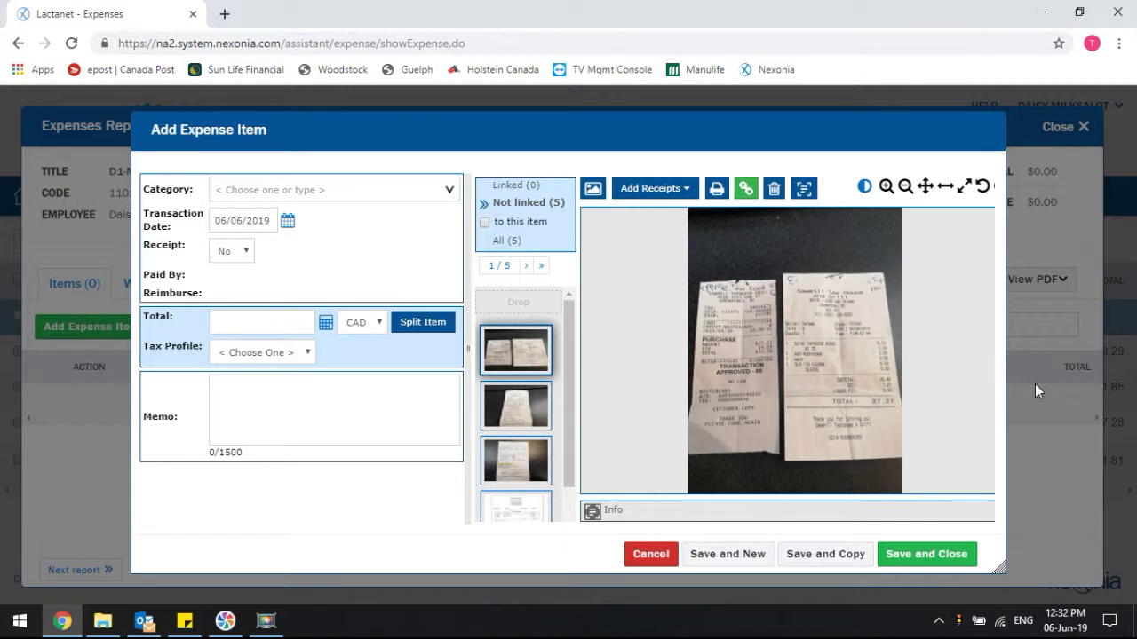
- Link the food receipt to the expense item and set the category to Meals - Travel
{"action": "left_click", "coordinate": [746, 191]}
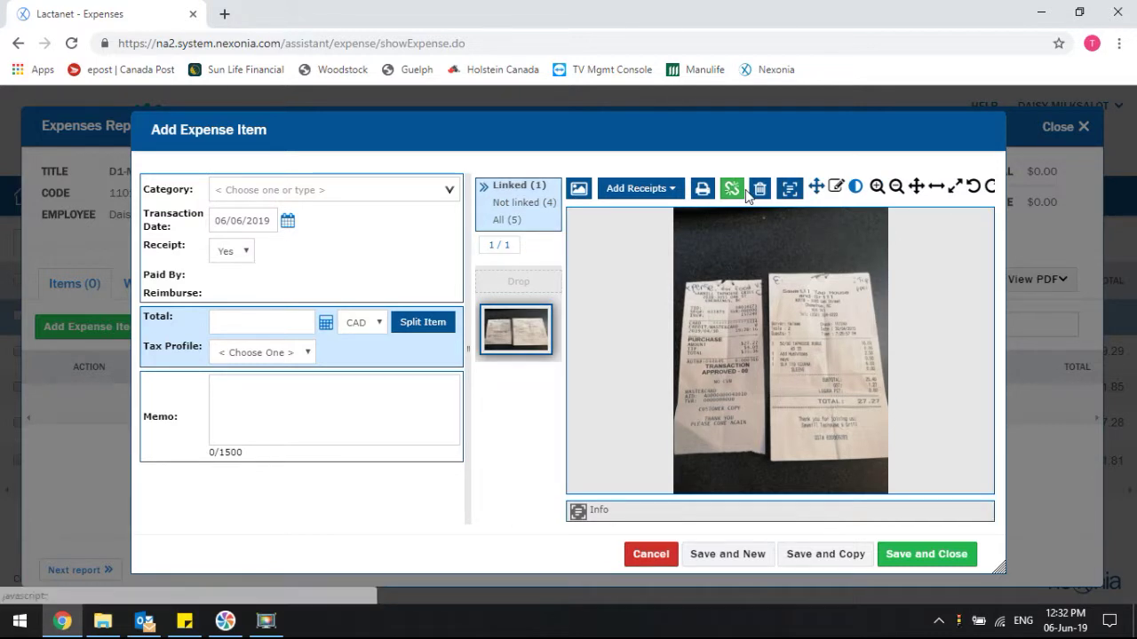
{"action": "left_click", "coordinate": [449, 190]}
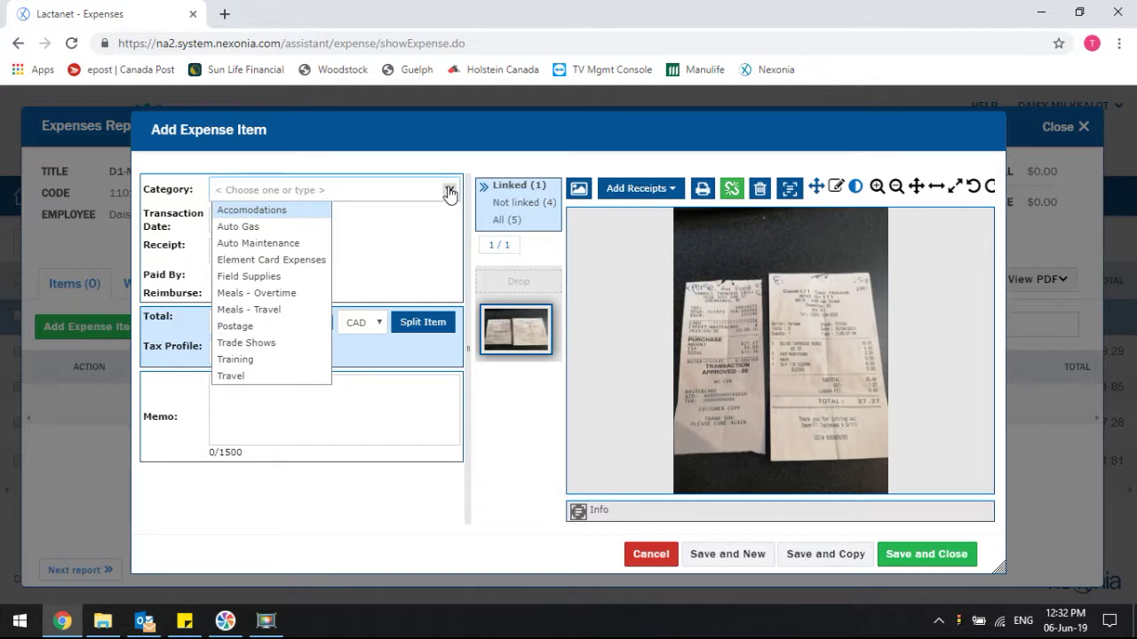
{"action": "left_click", "coordinate": [253, 316]}
- Set the meal item's transaction date to April 30, 2019
{"action": "left_click", "coordinate": [286, 221]}
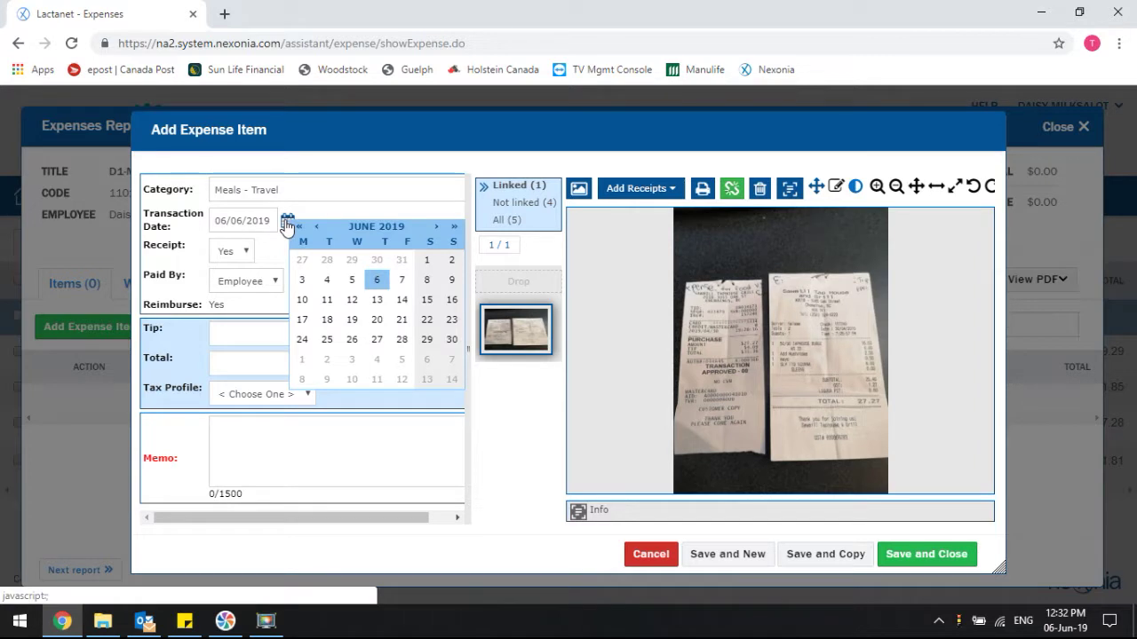
{"action": "left_click", "coordinate": [320, 227]}
{"action": "left_click", "coordinate": [320, 227]}
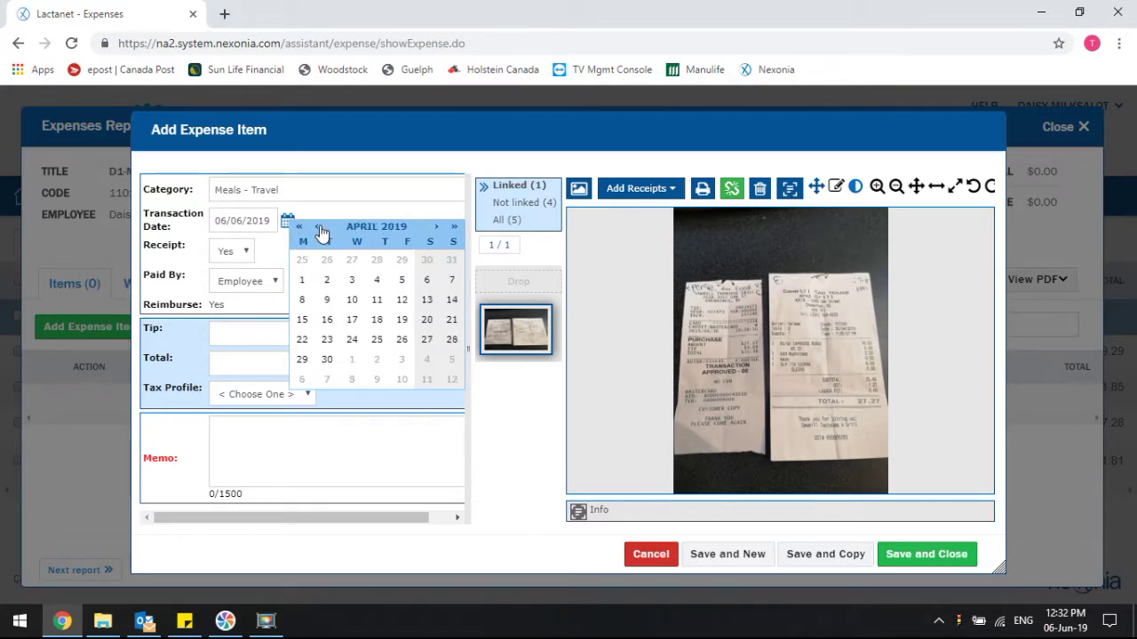
{"action": "left_click", "coordinate": [325, 359]}
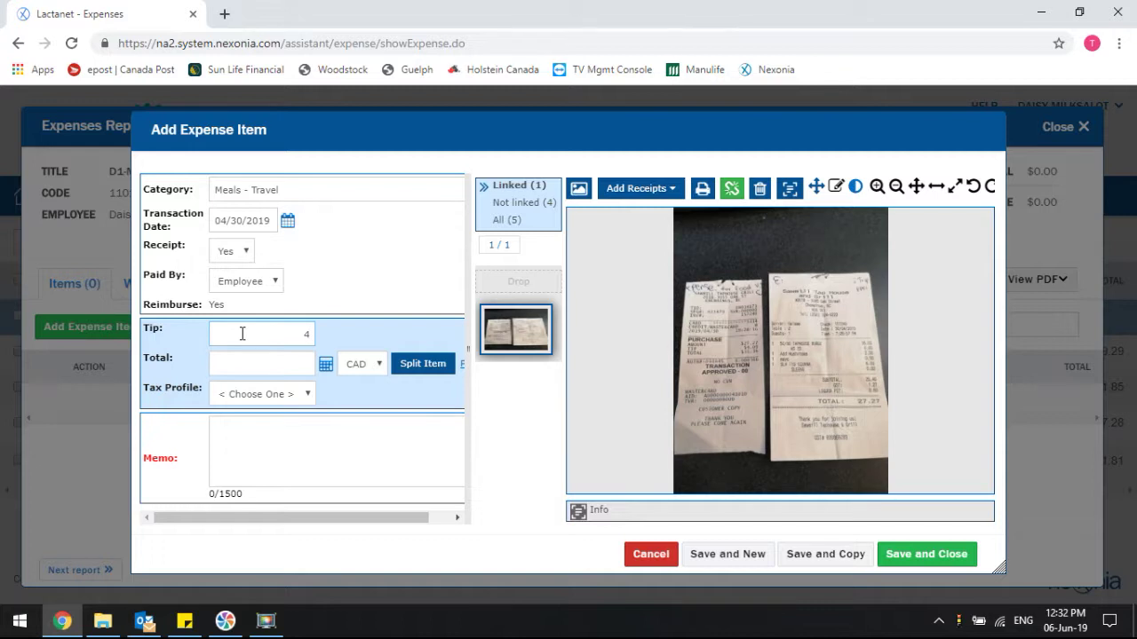
- Enter a tip of 4.09 and a total of 27.27 for the meal item, with tax profile ON
{"action": "type", "text": "9"}
{"action": "left_click", "coordinate": [268, 366]}
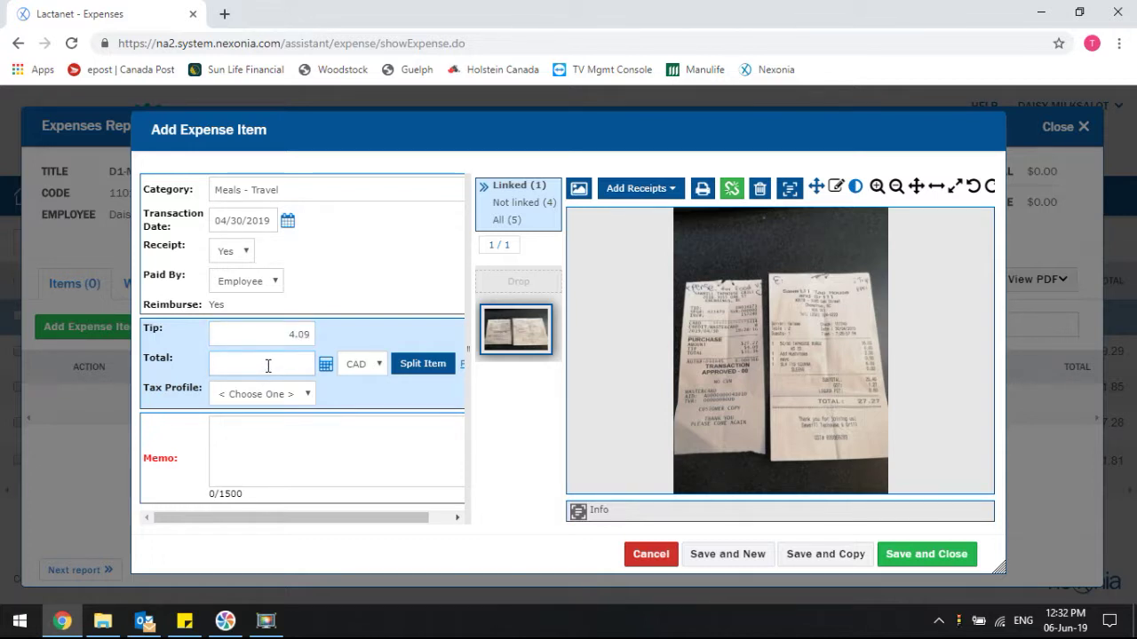
{"action": "key", "text": "BackSpace"}
{"action": "type", "text": "27.27"}
{"action": "left_click", "coordinate": [267, 395]}
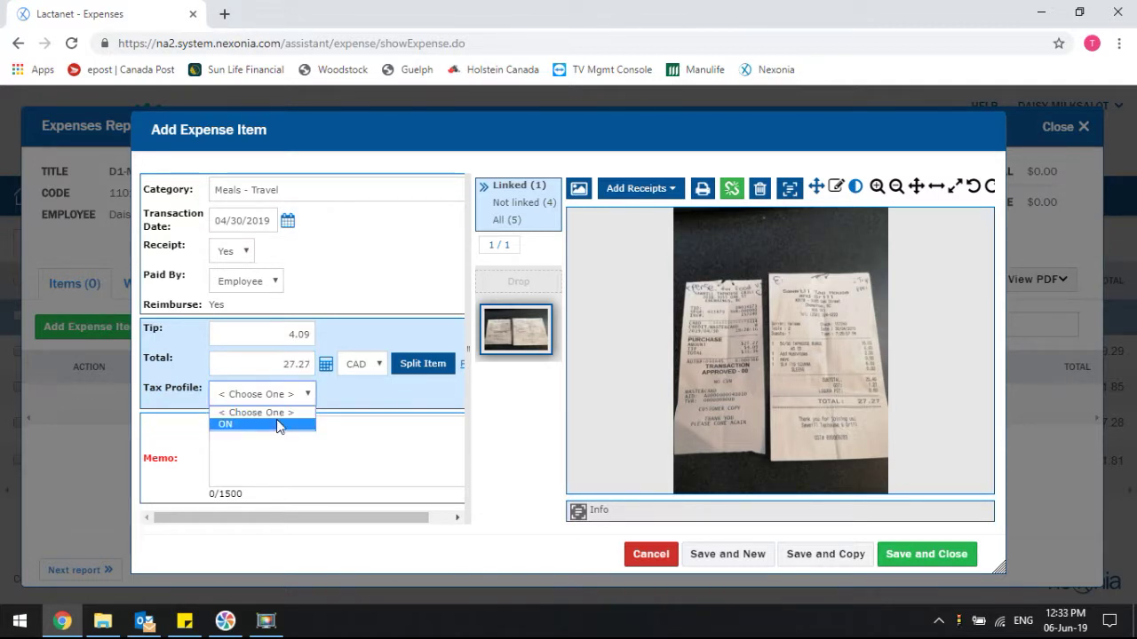
{"action": "left_click", "coordinate": [271, 421]}
- Enter the memo "Meals for travel to Farm" and save and close the meal item
{"action": "left_click", "coordinate": [279, 490]}
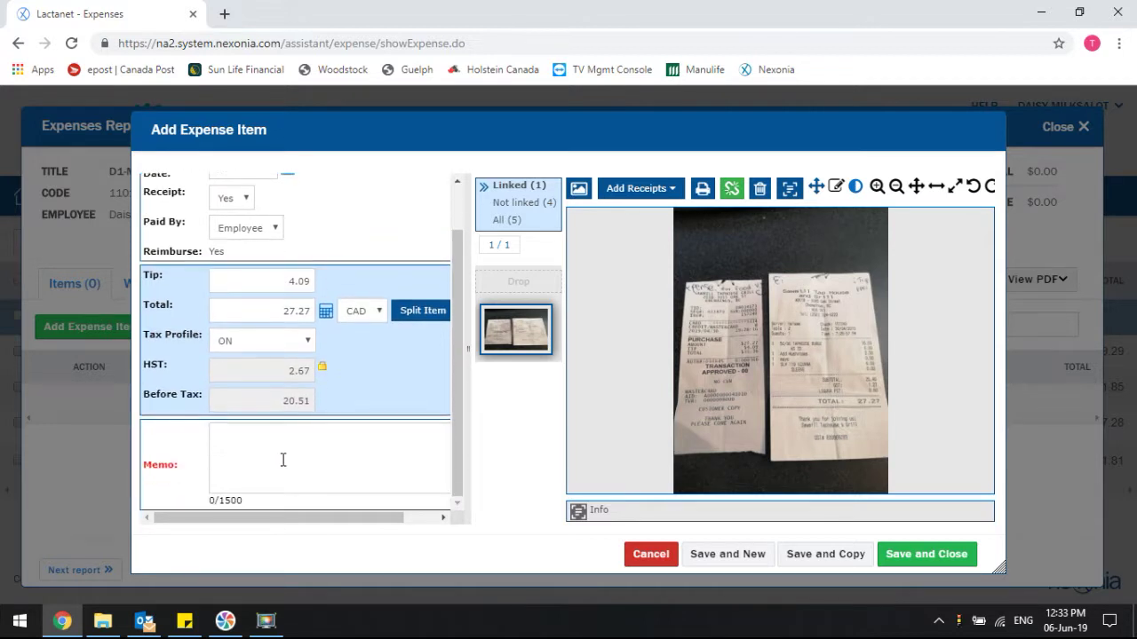
{"action": "type", "text": "Meals for tra"}
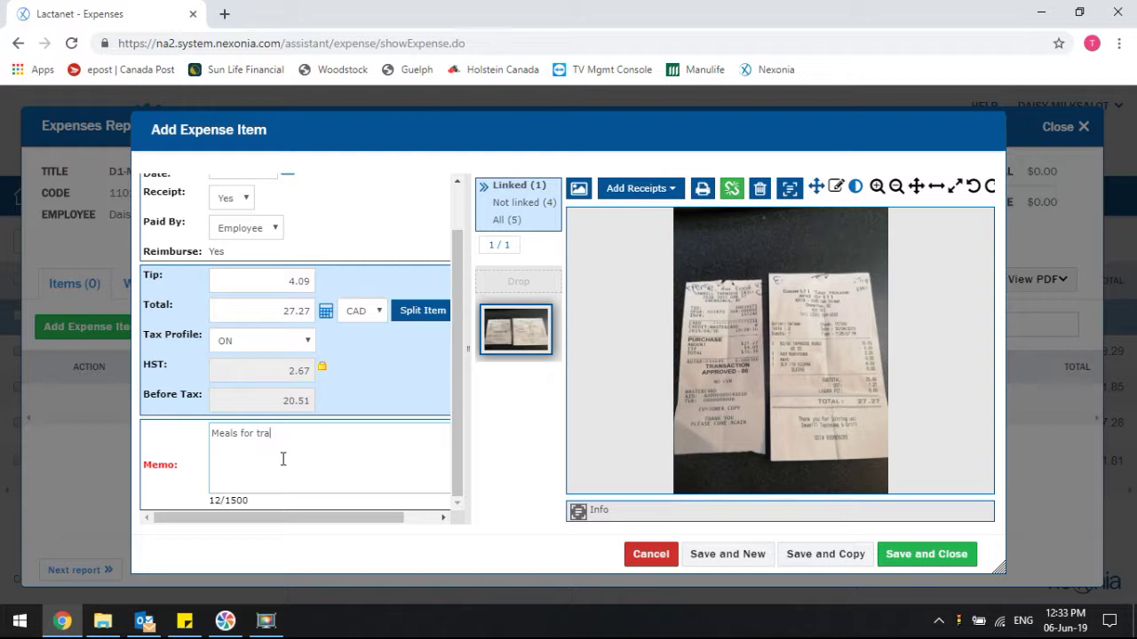
{"action": "type", "text": "vel to Farm"}
{"action": "left_click", "coordinate": [915, 563]}
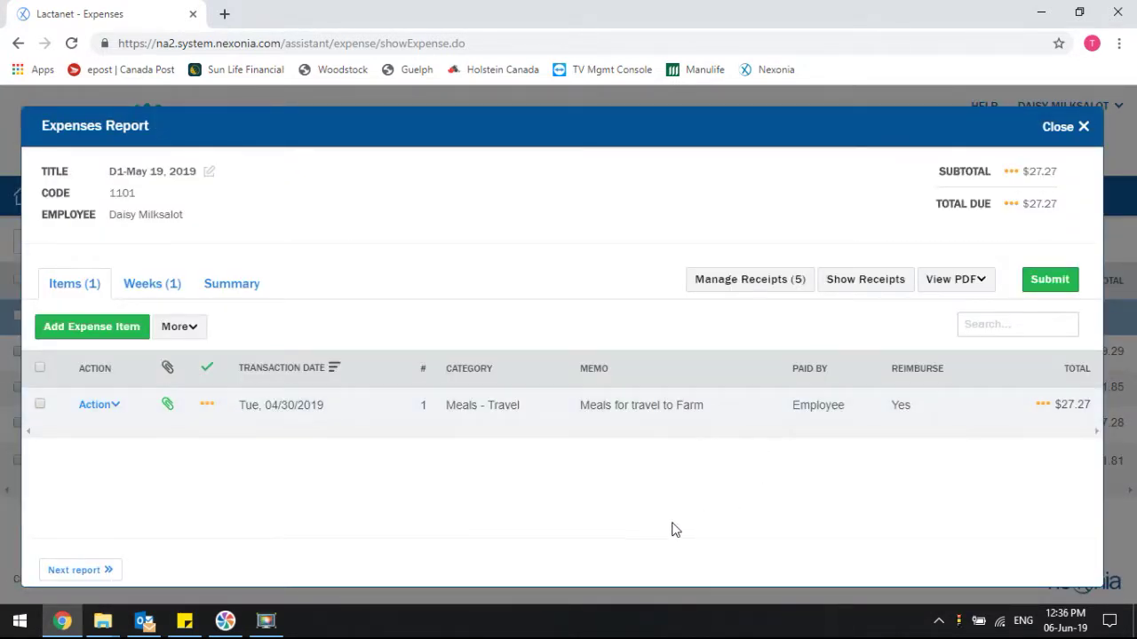
- Start another expense item, look through the unlinked receipts and link the second gas receipt to it
{"action": "left_click", "coordinate": [112, 336]}
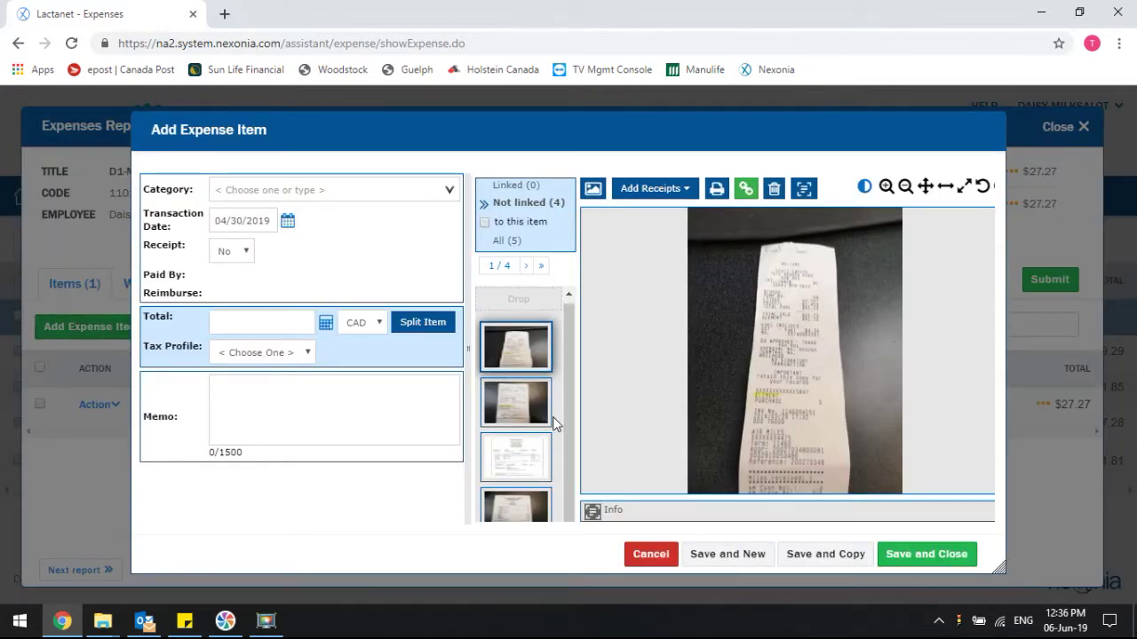
{"action": "left_click", "coordinate": [505, 513]}
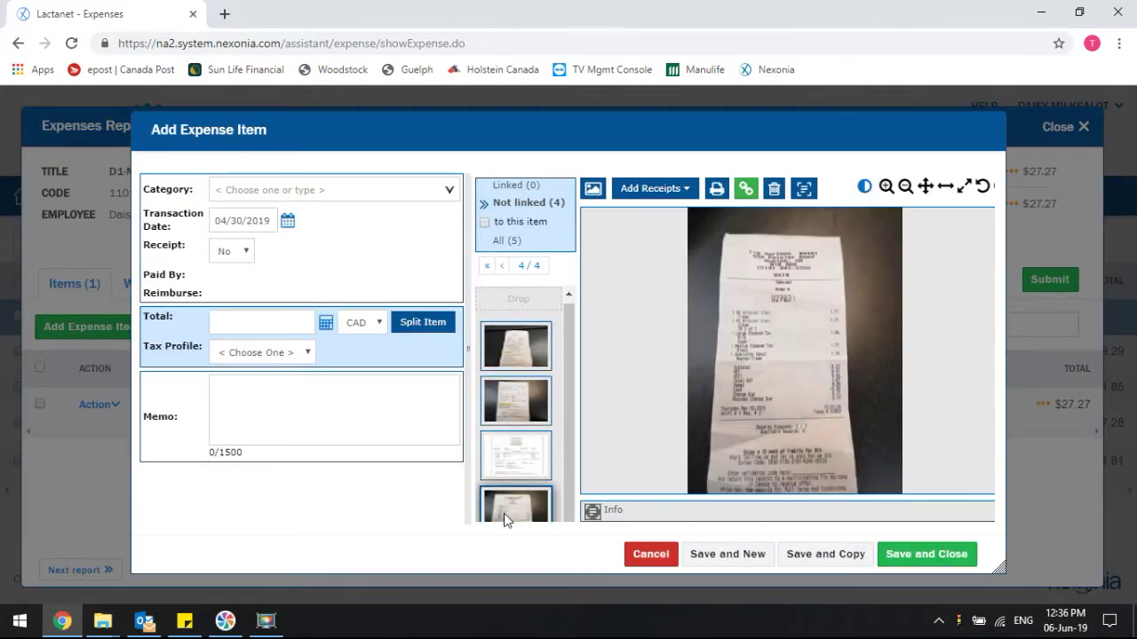
{"action": "left_click", "coordinate": [510, 462]}
{"action": "left_click", "coordinate": [520, 400]}
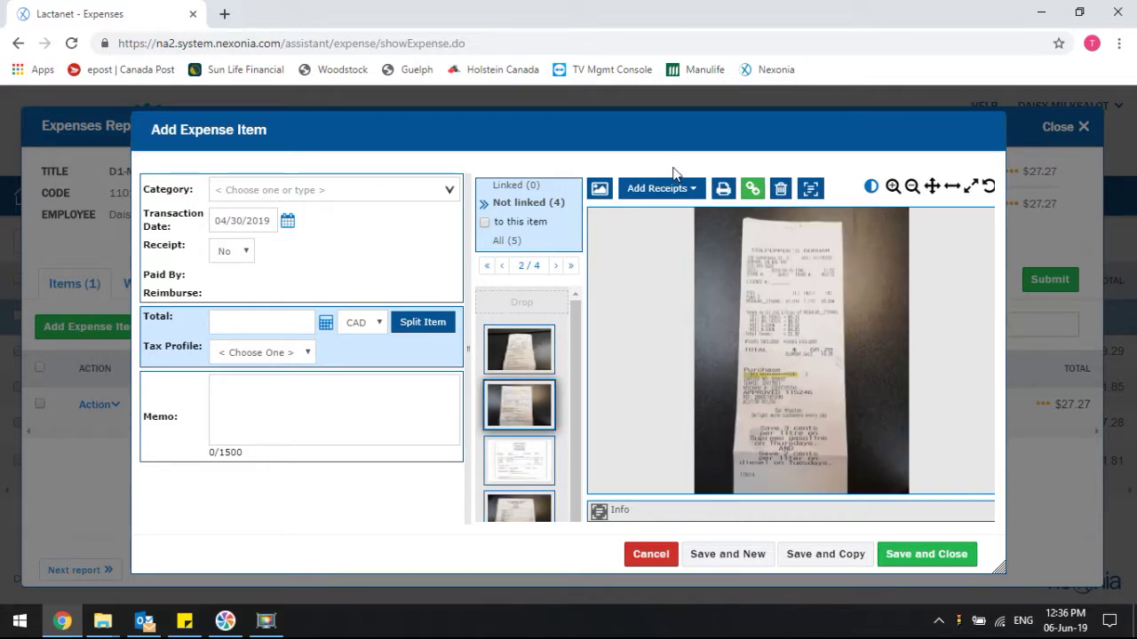
{"action": "left_click", "coordinate": [751, 192]}
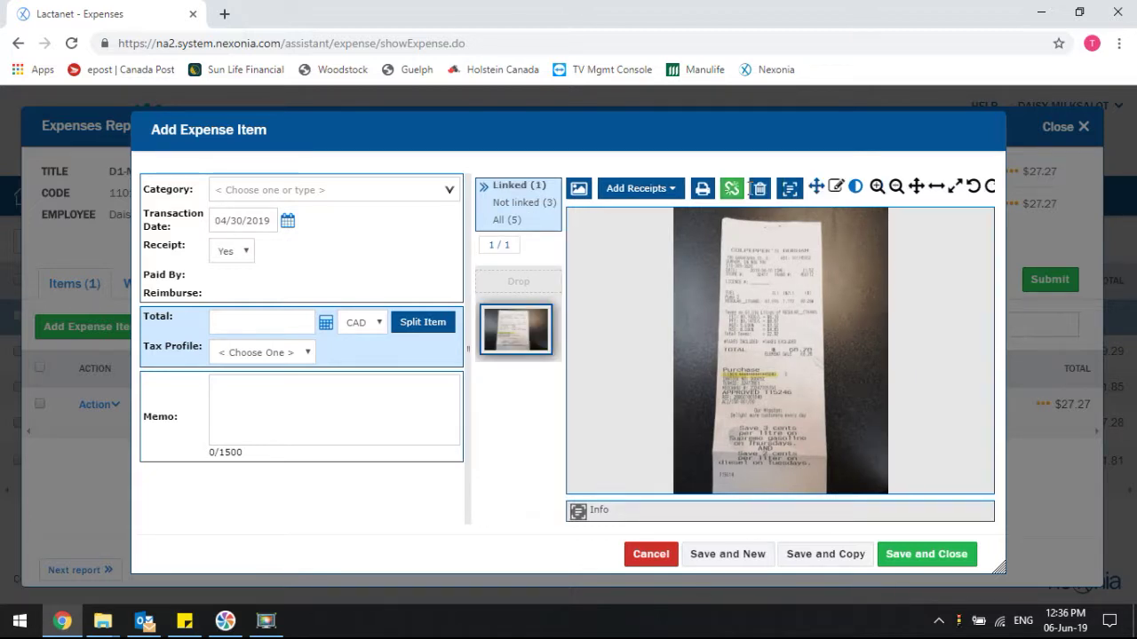
- Set the gas item's category to Element Card Expenses and its transaction date to April 10, 2019
{"action": "left_click", "coordinate": [343, 188]}
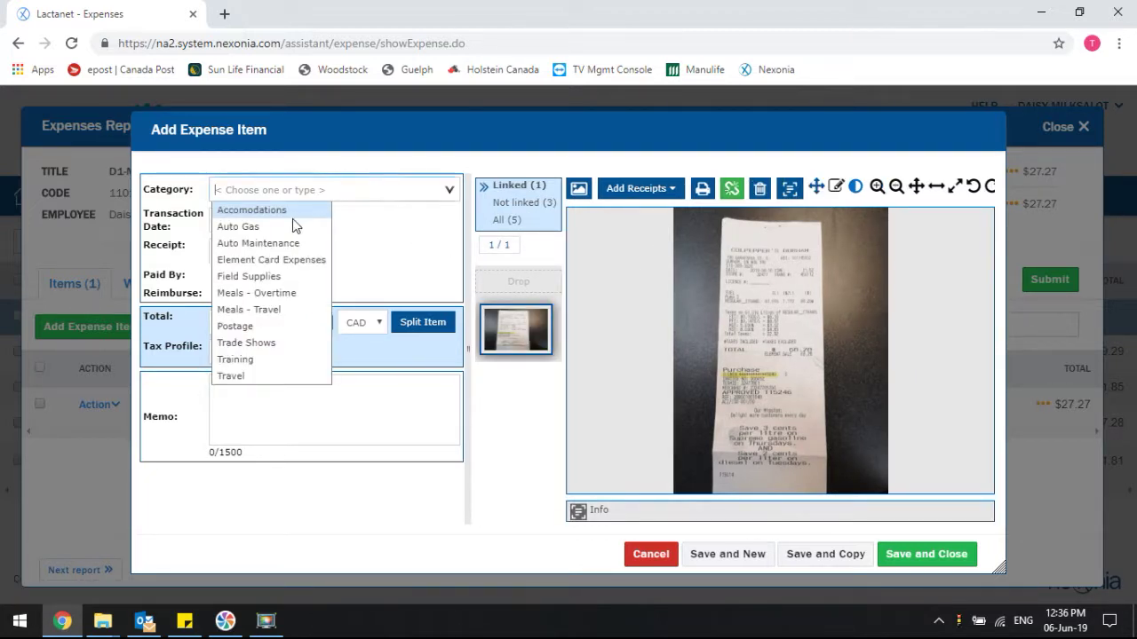
{"action": "left_click", "coordinate": [285, 260]}
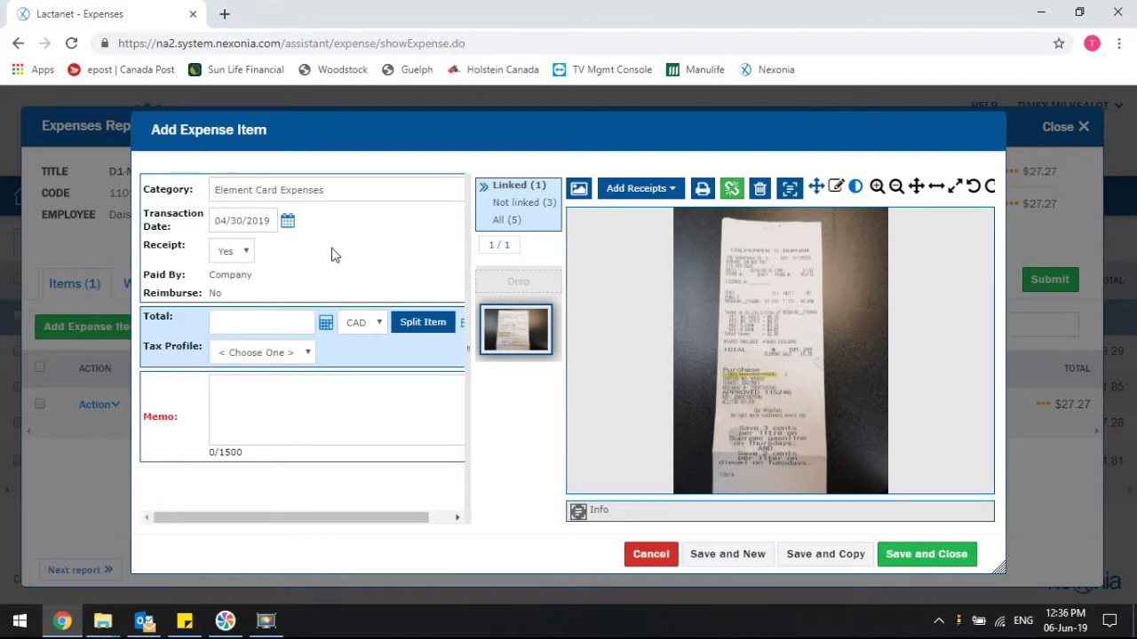
{"action": "left_click", "coordinate": [287, 222]}
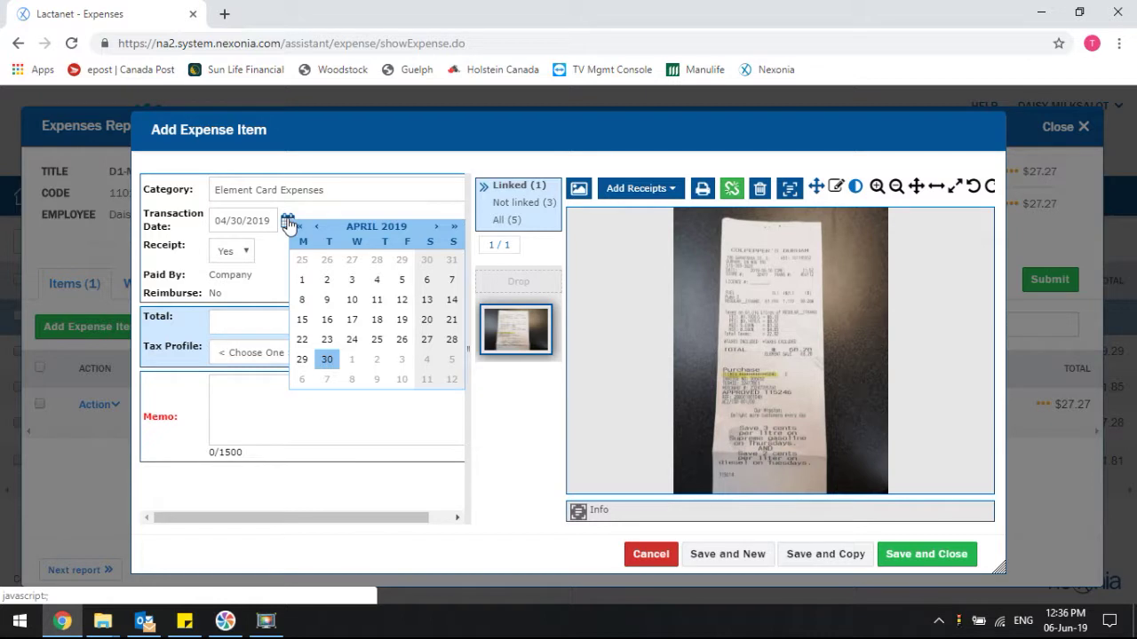
{"action": "left_click", "coordinate": [364, 302]}
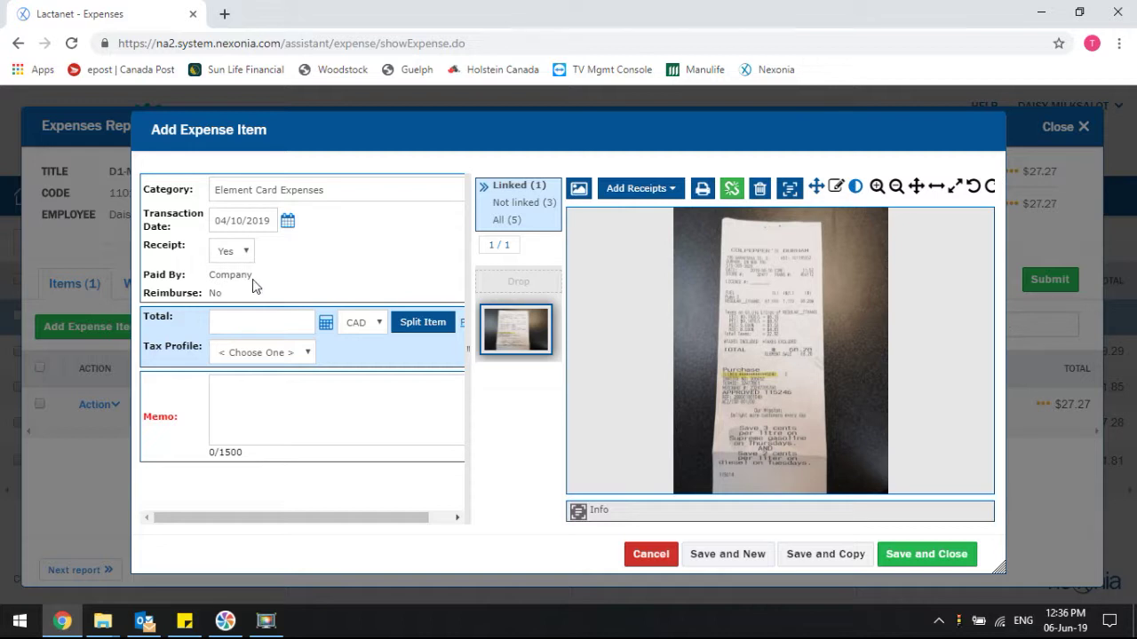
- Enter a total of 68.28 for the gas item and choose tax profile ON
{"action": "left_click", "coordinate": [254, 323]}
{"action": "type", "text": "68.28"}
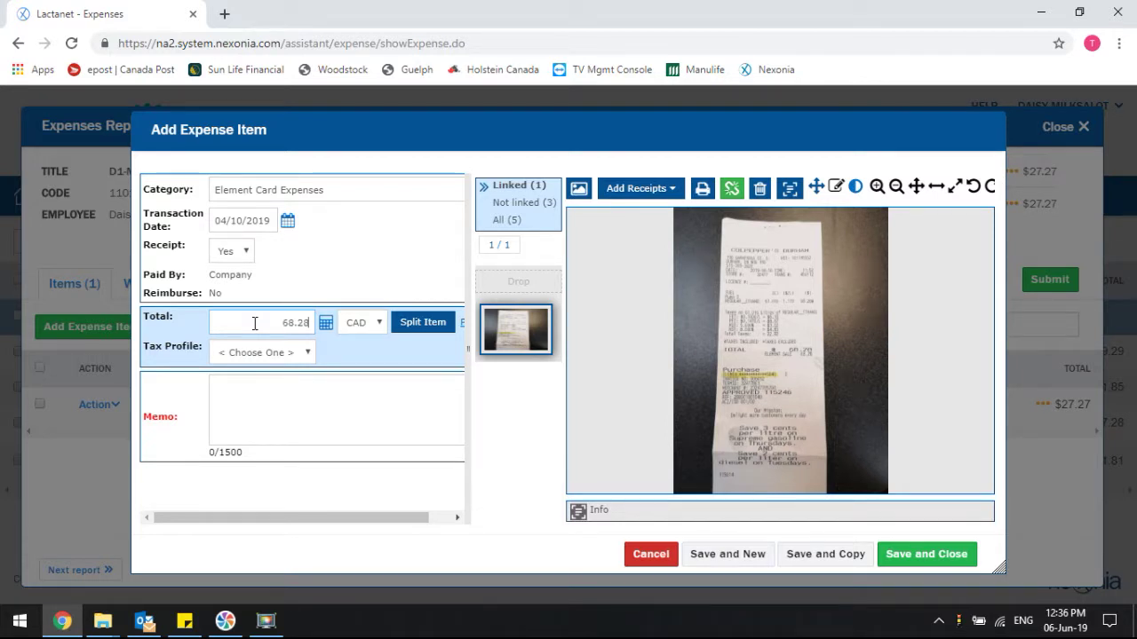
{"action": "left_click", "coordinate": [302, 353]}
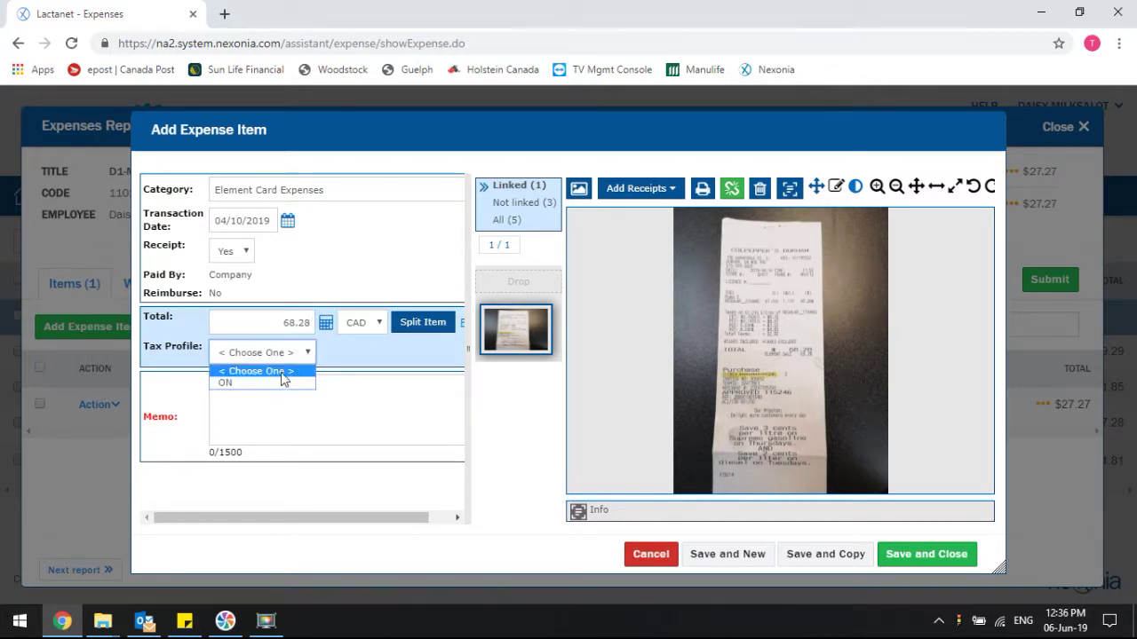
{"action": "left_click", "coordinate": [230, 383]}
- Enter the memo "gas for truck" and save and close the gas item
{"action": "left_click", "coordinate": [280, 465]}
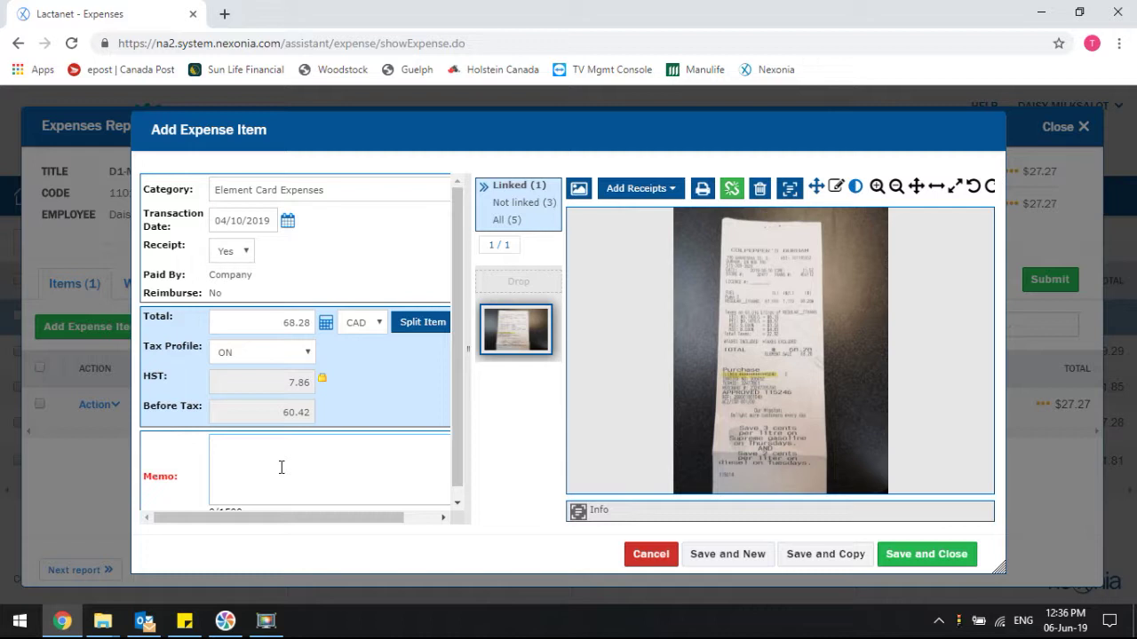
{"action": "type", "text": "gs for"}
{"action": "type", "text": "as for truck"}
{"action": "left_click", "coordinate": [920, 556]}
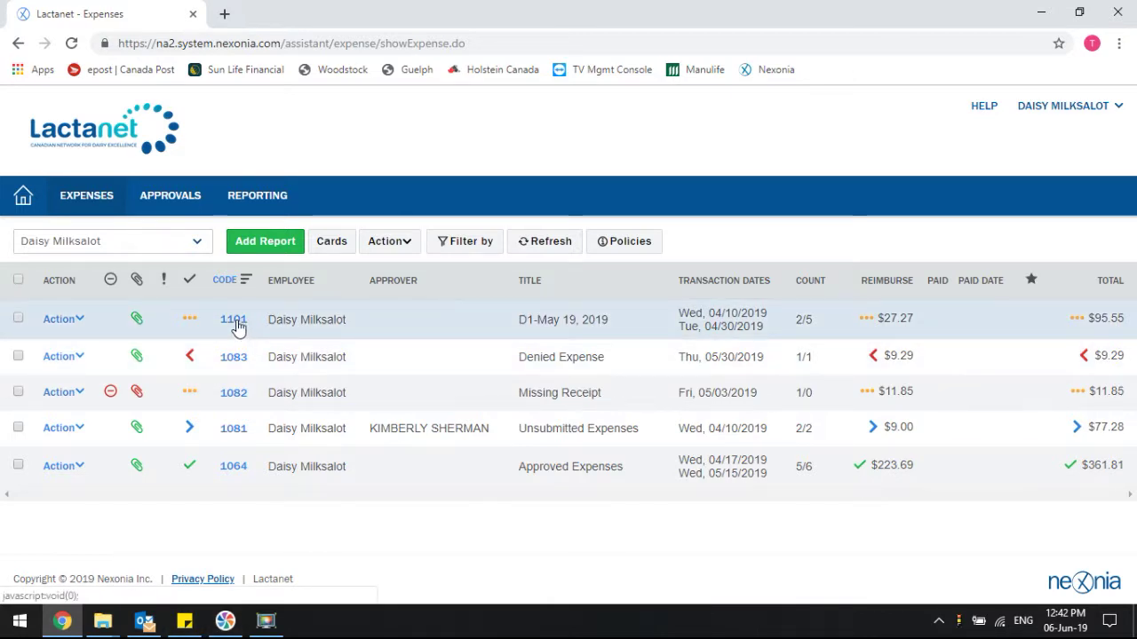
- Reopen the D1-May 19, 2019 expense report and link the hotel receipt to a new expense item
{"action": "left_click", "coordinate": [234, 322]}
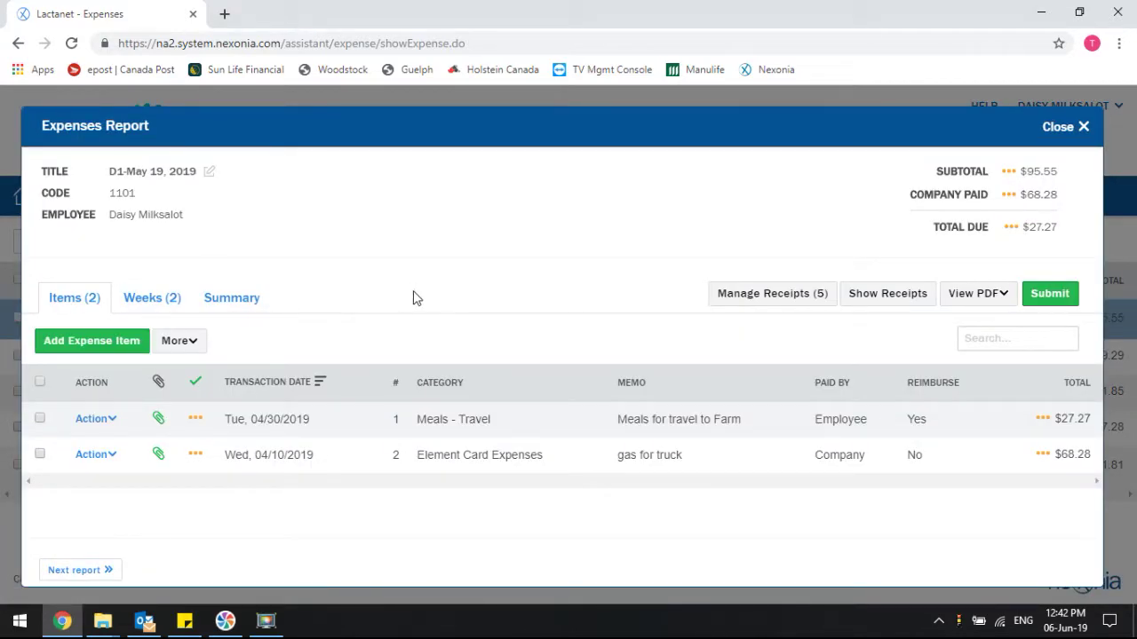
{"action": "left_click", "coordinate": [96, 344]}
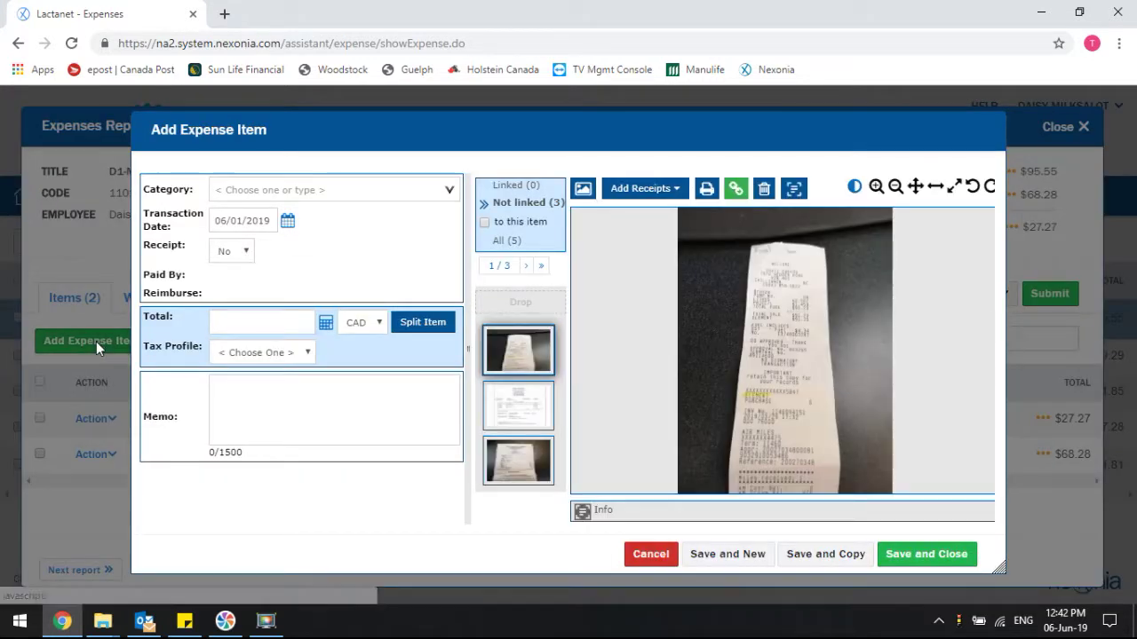
{"action": "left_click", "coordinate": [544, 408]}
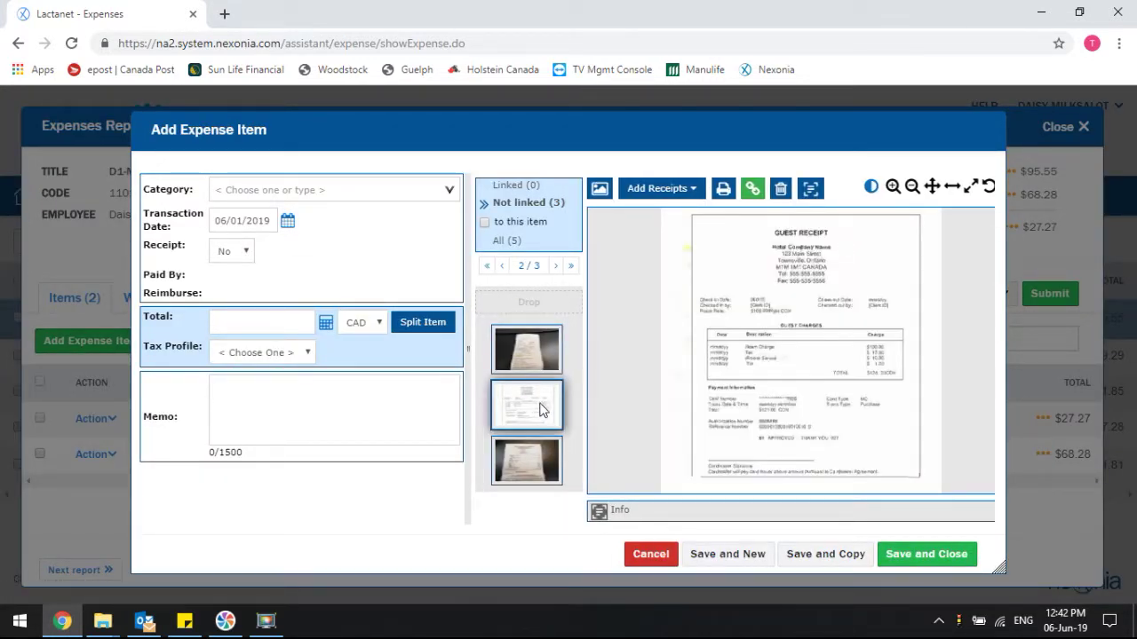
{"action": "left_click", "coordinate": [752, 190]}
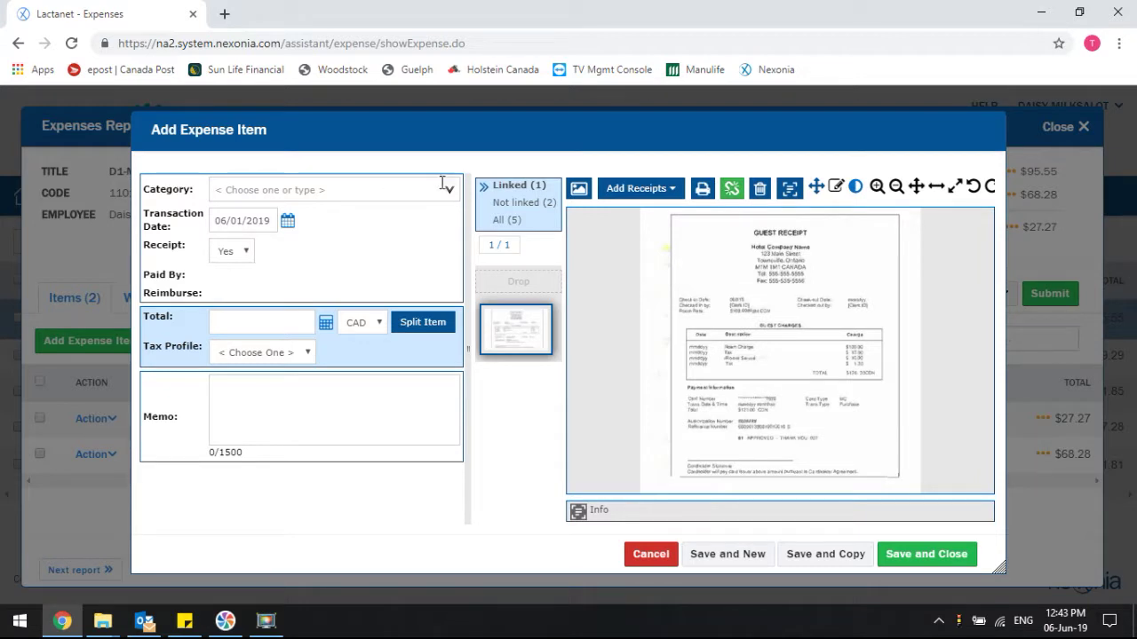
- Set the hotel item's category to Accomodations and its transaction date to June 1, 2019
{"action": "left_click", "coordinate": [333, 191]}
{"action": "left_click", "coordinate": [295, 207]}
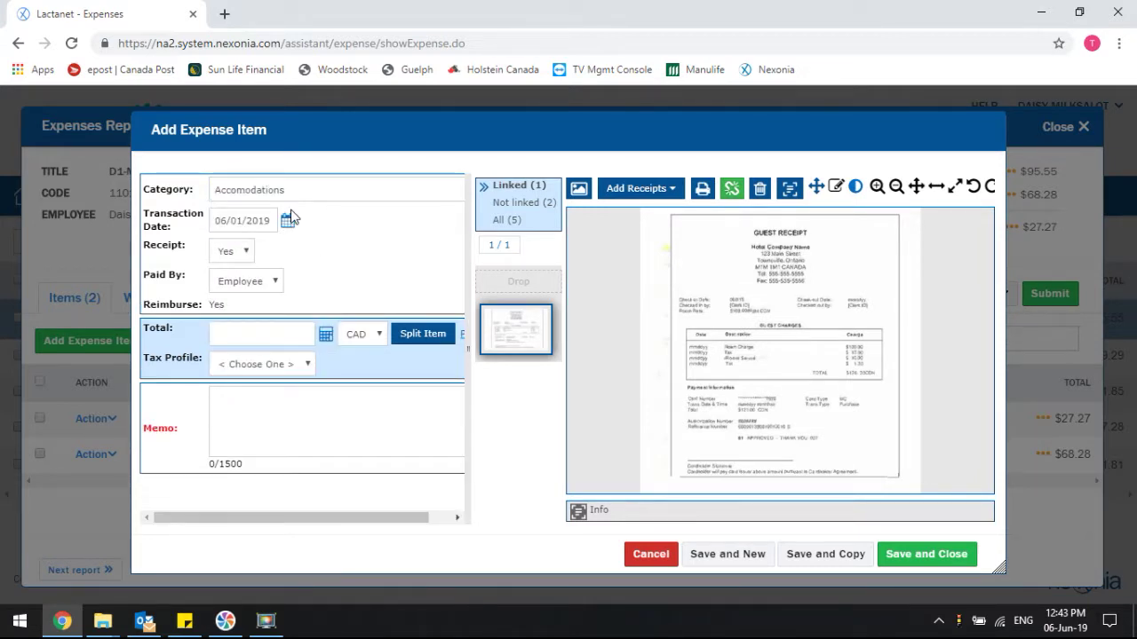
{"action": "left_click", "coordinate": [288, 220]}
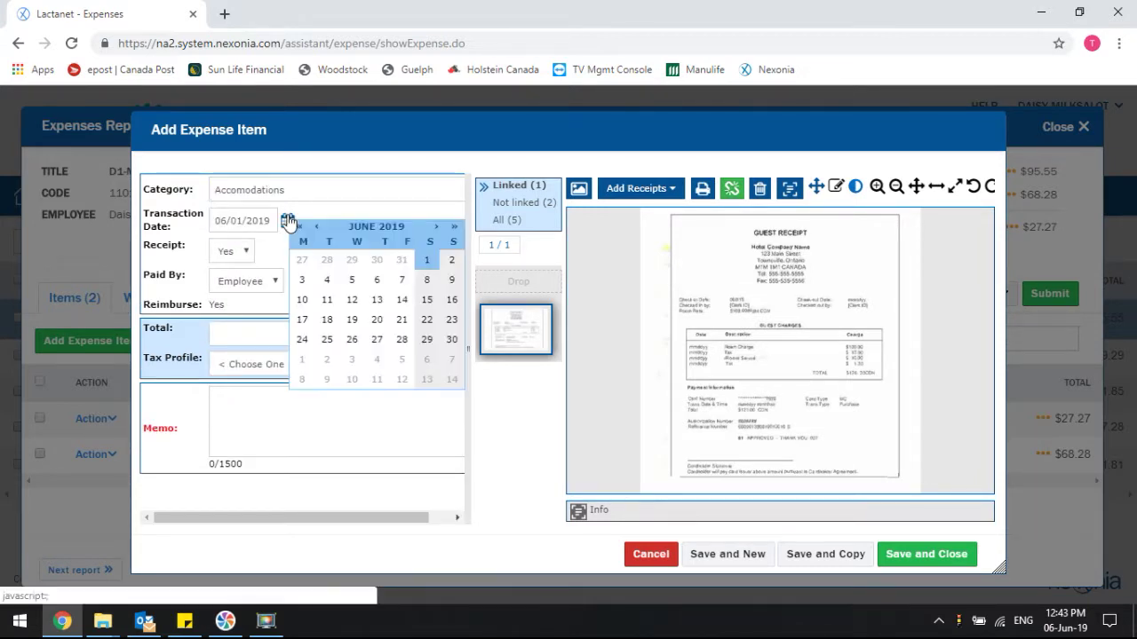
{"action": "left_click", "coordinate": [427, 263]}
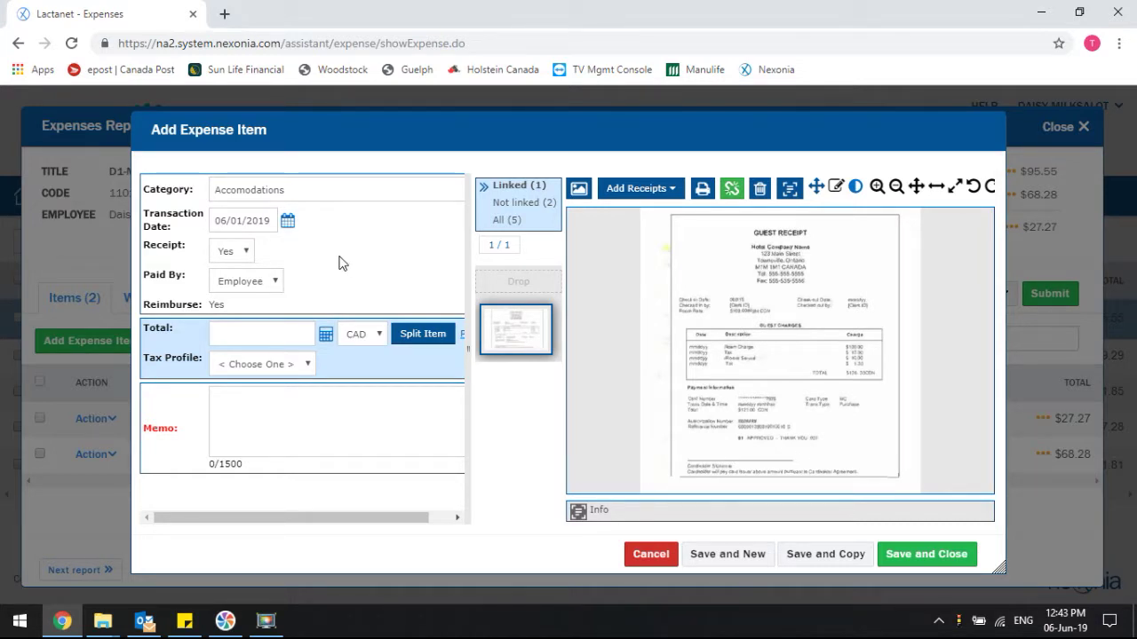
- Enter a total of 124.30 for the hotel item and choose tax profile ON
{"action": "left_click", "coordinate": [284, 333]}
{"action": "type", "text": "124.20"}
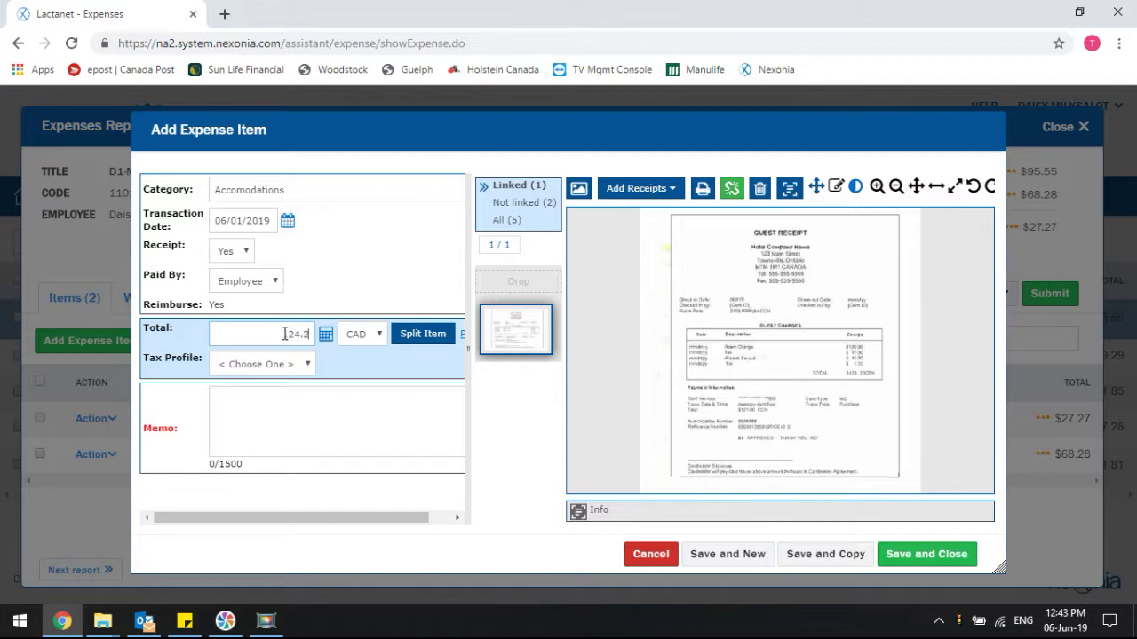
{"action": "key", "text": "BackSpace"}
{"action": "key", "text": "BackSpace"}
{"action": "type", "text": "30"}
{"action": "left_click", "coordinate": [240, 364]}
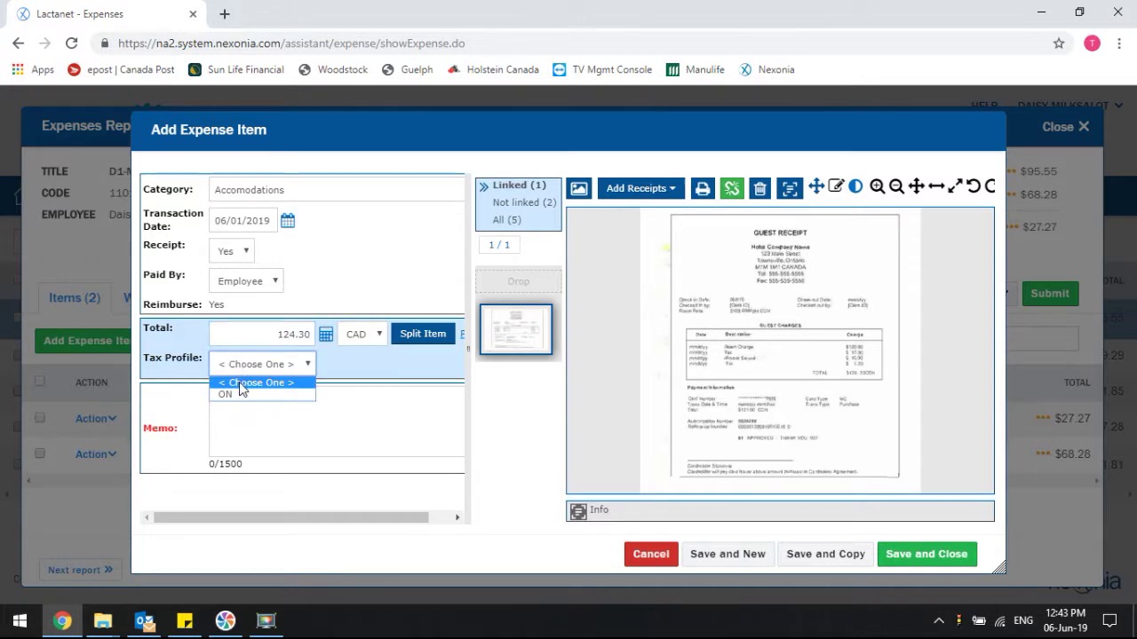
{"action": "left_click", "coordinate": [237, 388]}
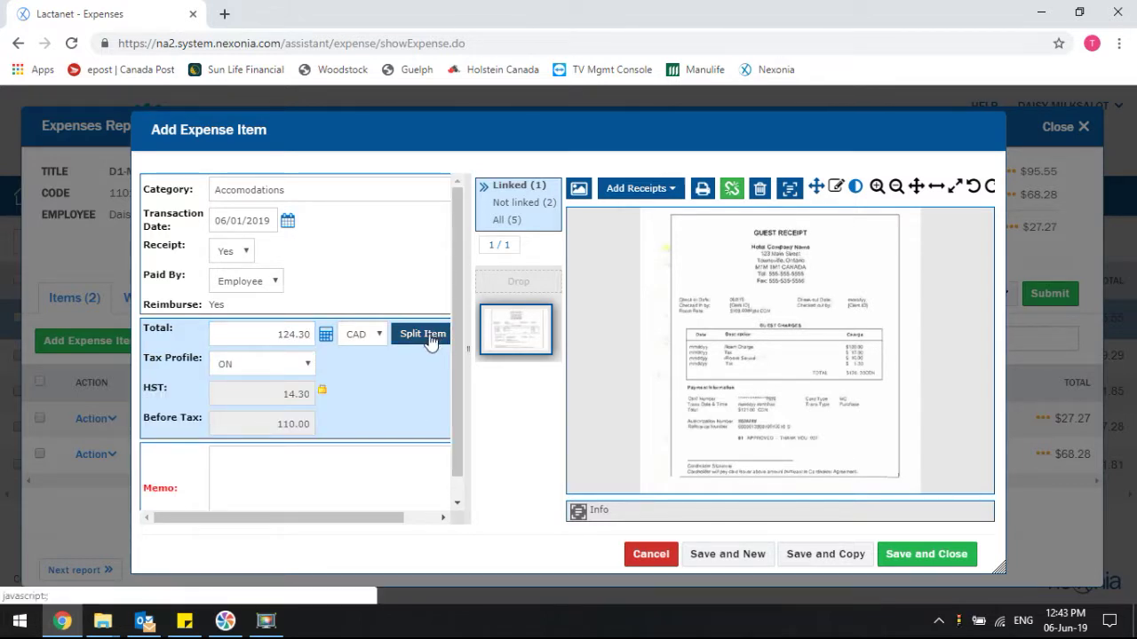
- Enter the memo "Hotel charges" and split the hotel item between multiple entries
{"action": "left_click", "coordinate": [253, 477]}
{"action": "type", "text": "Hotel charges"}
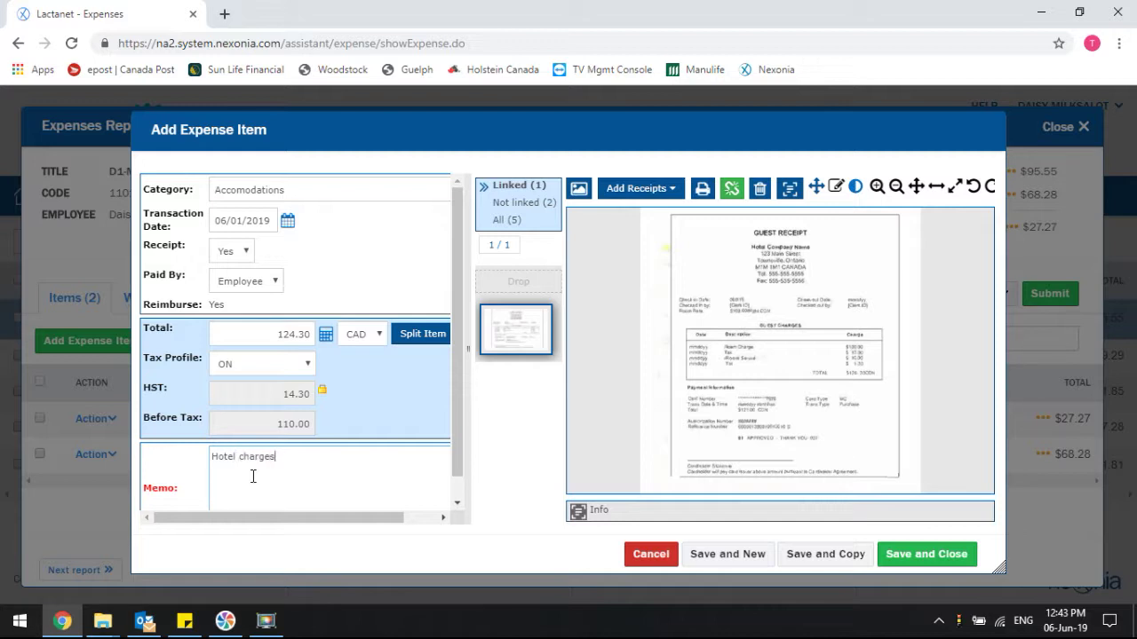
{"action": "left_click", "coordinate": [427, 338]}
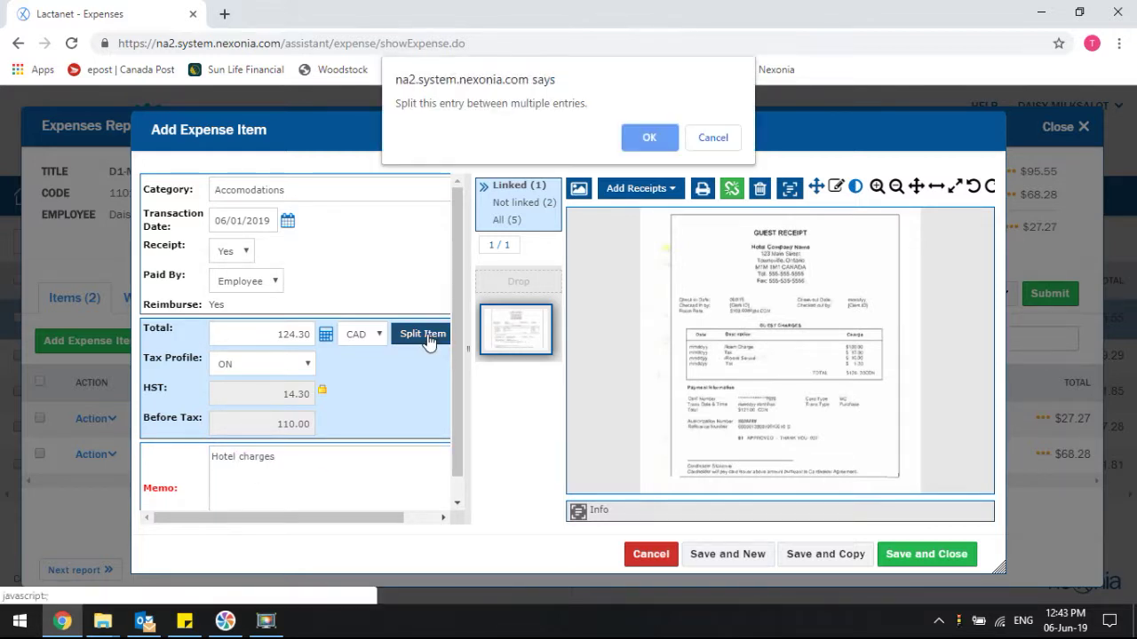
{"action": "left_click", "coordinate": [649, 139]}
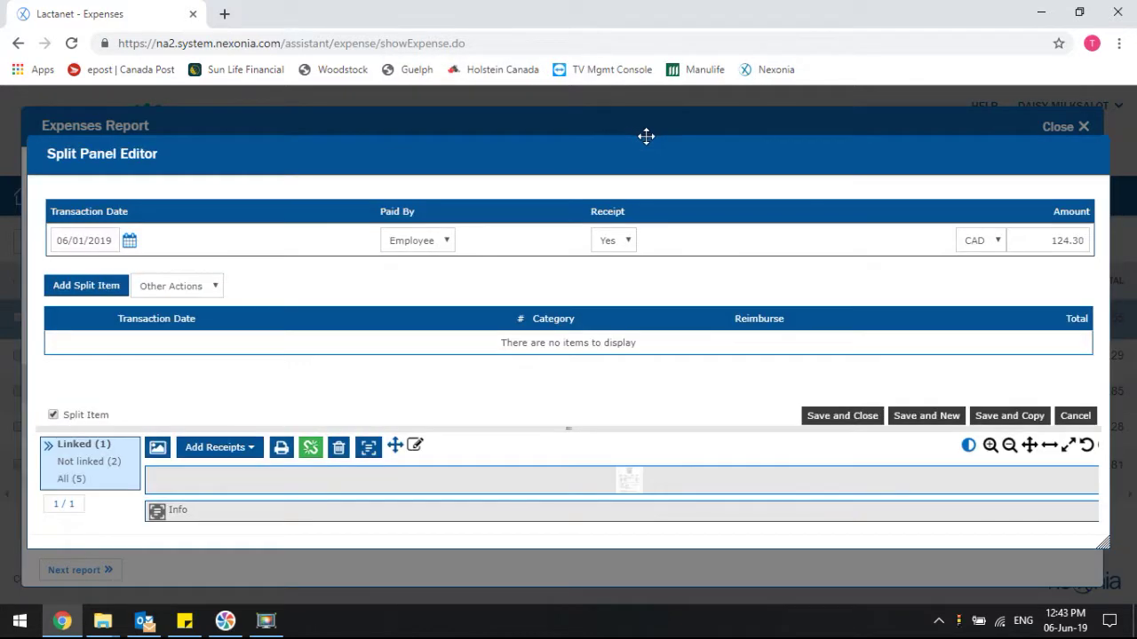
- Add a split item for the accommodation charge with an after-tax total of 113, and save and close it
{"action": "left_click", "coordinate": [94, 287]}
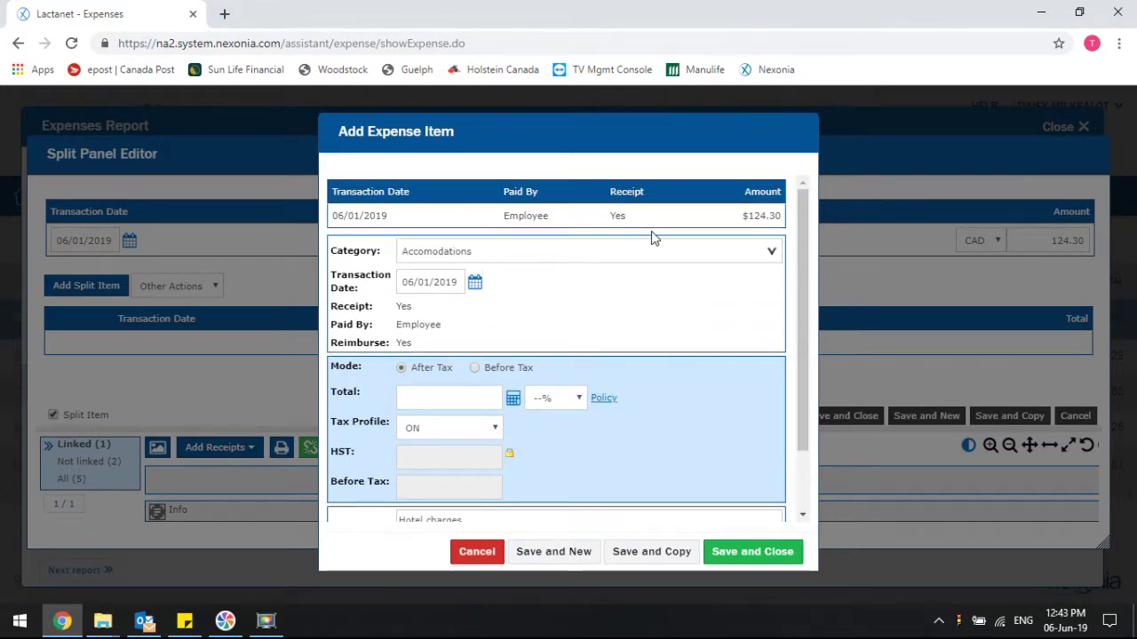
{"action": "left_click", "coordinate": [448, 402]}
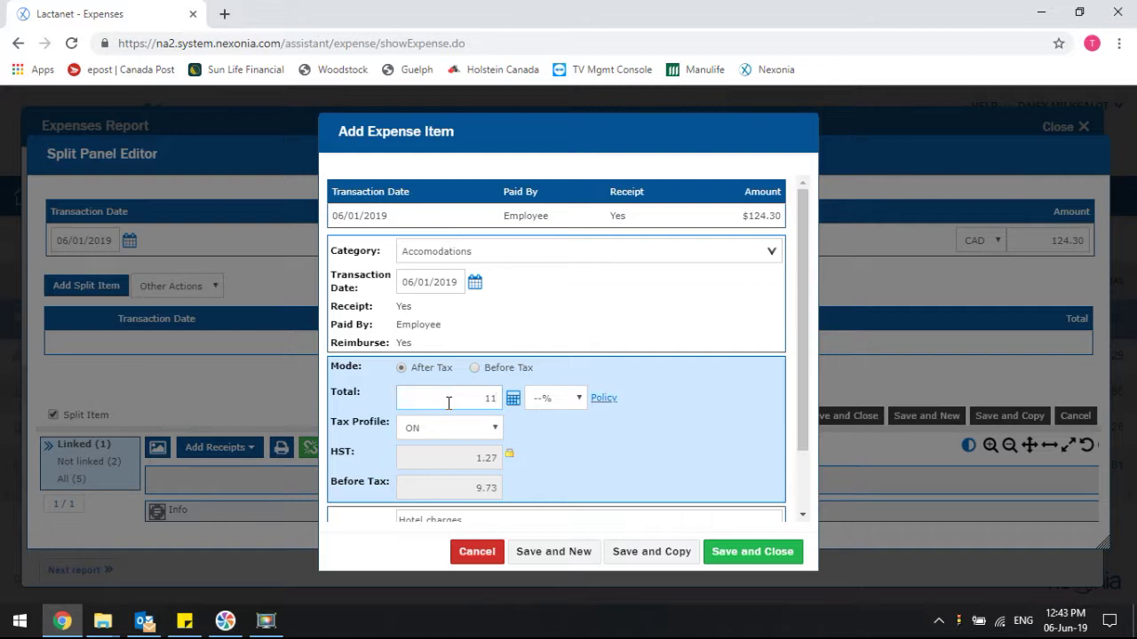
{"action": "scroll", "coordinate": [665, 398], "scroll_direction": "down", "scroll_amount": 1}
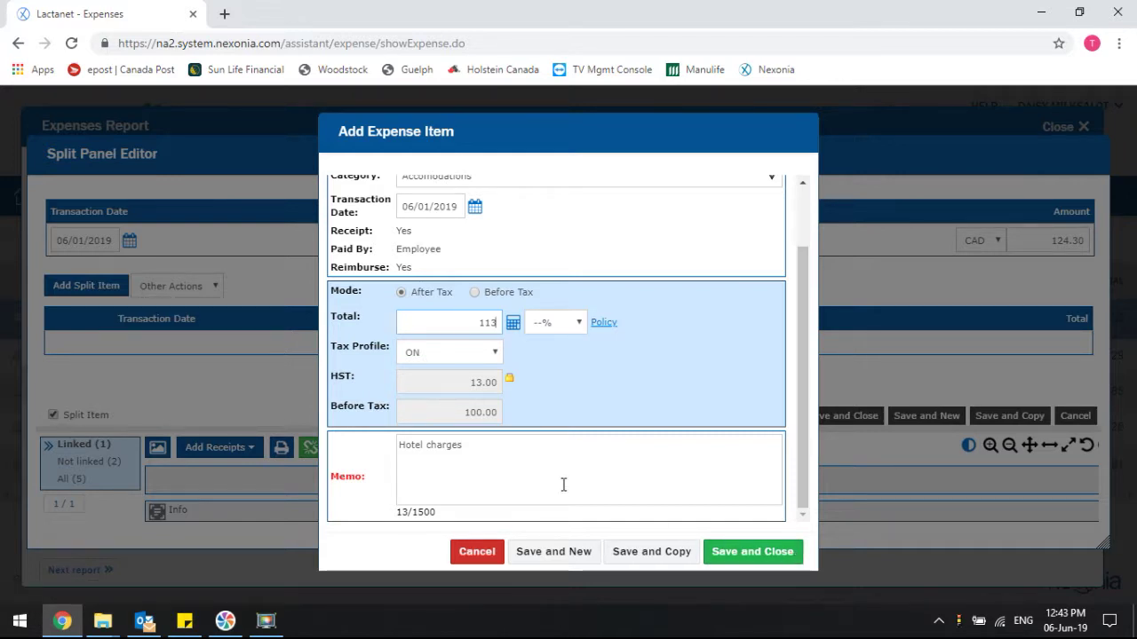
{"action": "left_click", "coordinate": [753, 554]}
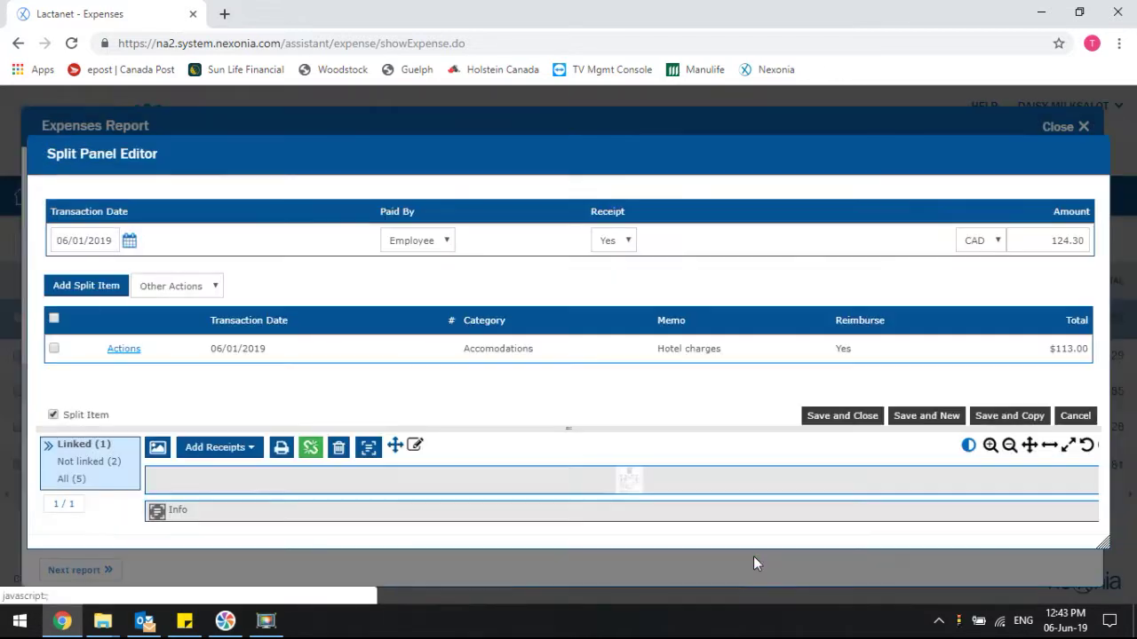
- Add a second split item for the remaining amount and set its category to Meals - Travel
{"action": "left_click", "coordinate": [105, 289]}
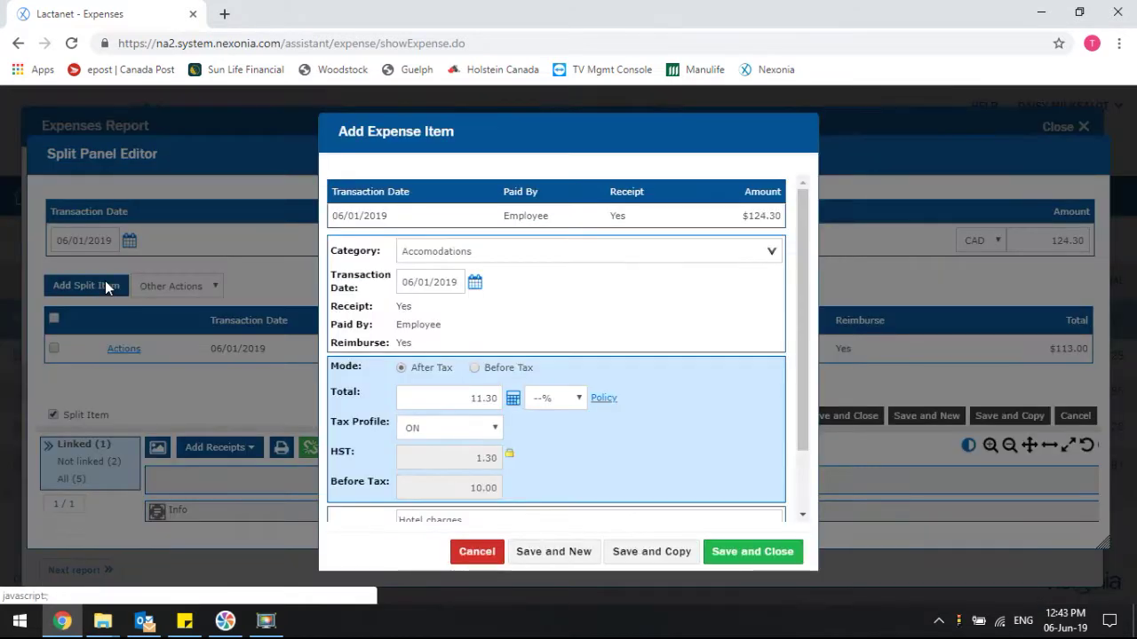
{"action": "left_click", "coordinate": [463, 250]}
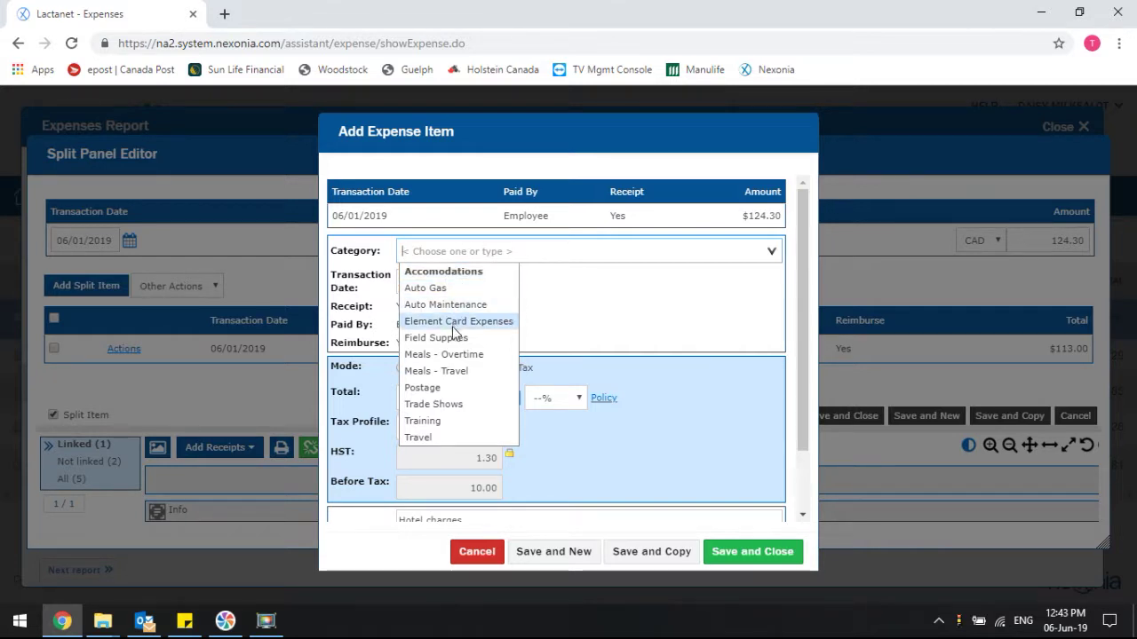
{"action": "left_click", "coordinate": [450, 373]}
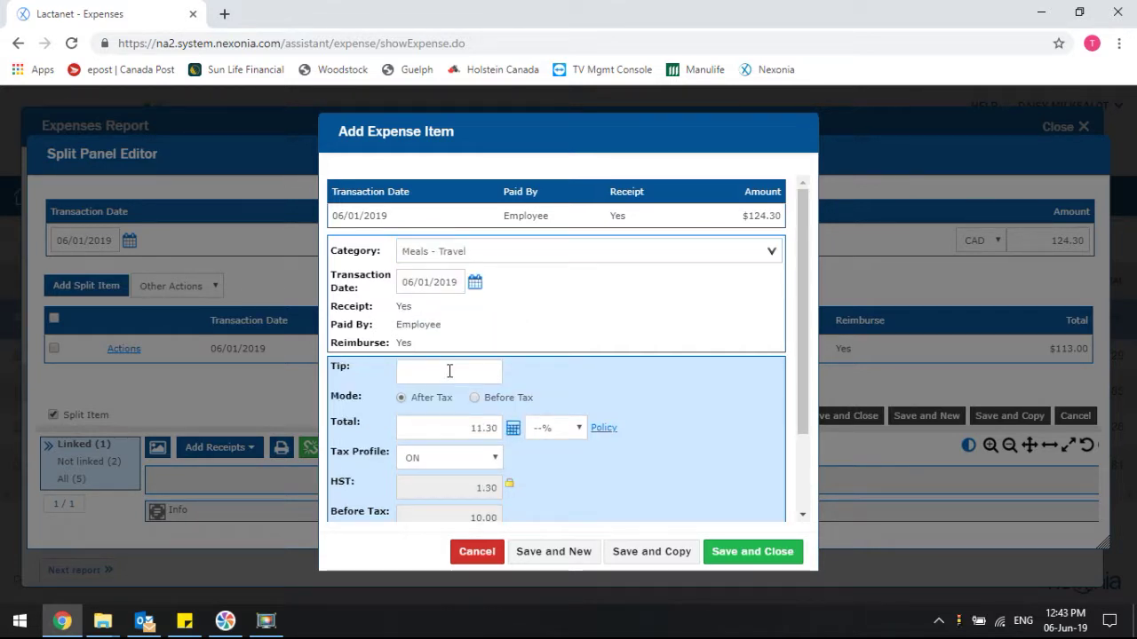
{"action": "left_click", "coordinate": [407, 371]}
{"action": "left_click", "coordinate": [460, 427]}
- Replace the second split item's memo with "Meal Charge", then save and close both the item and the split
{"action": "scroll", "coordinate": [699, 452], "scroll_direction": "down", "scroll_amount": 1}
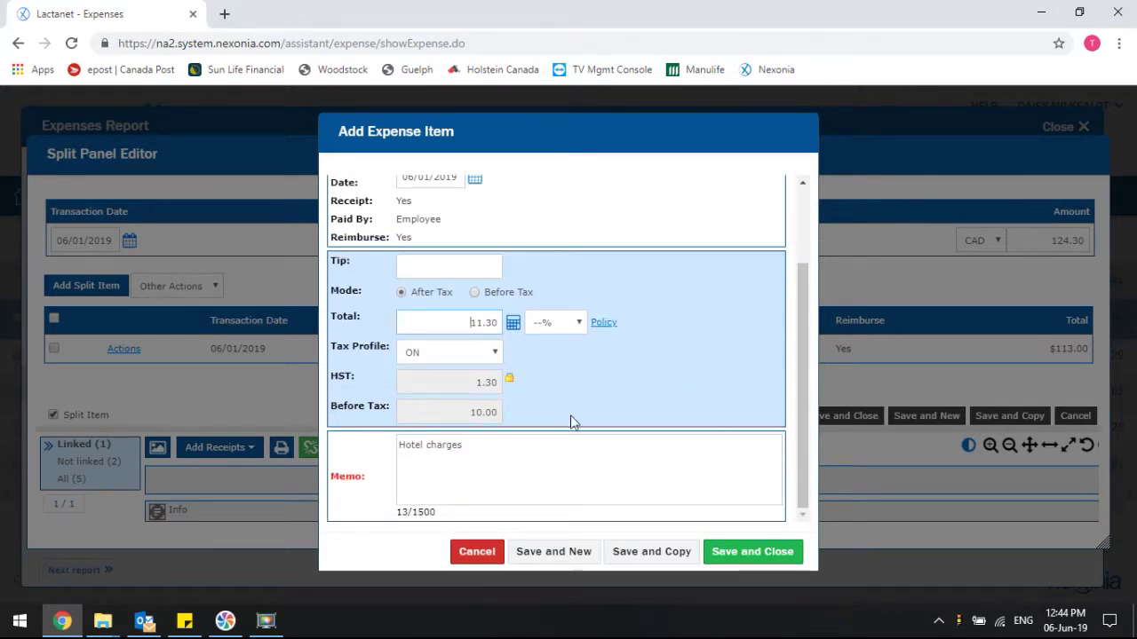
{"action": "left_click_drag", "start_coordinate": [477, 449], "coordinate": [310, 467]}
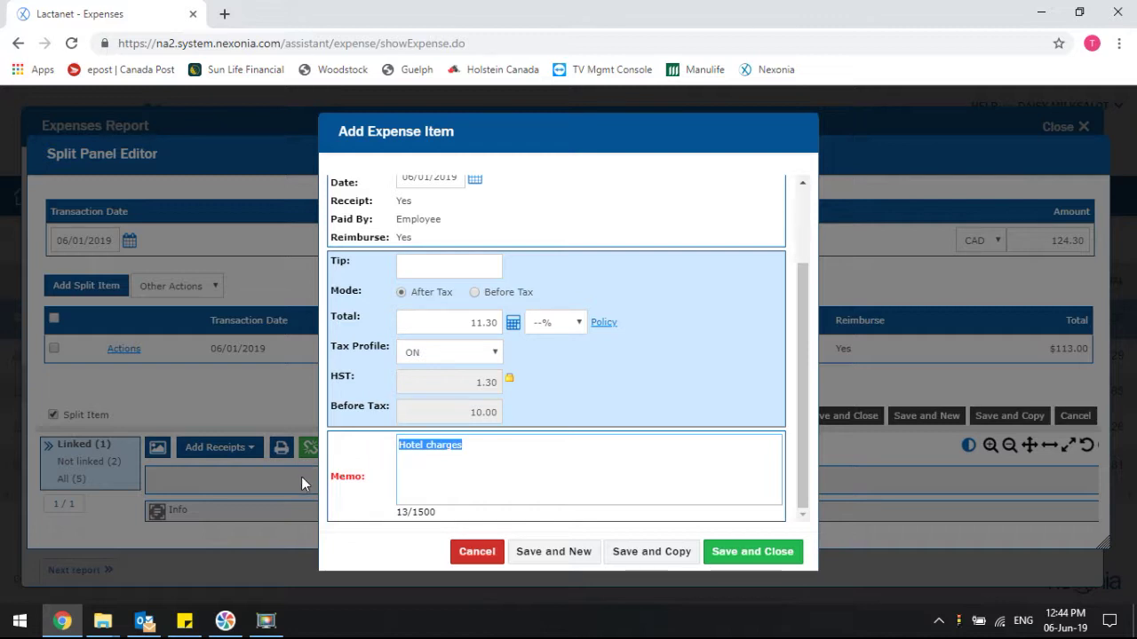
{"action": "key", "text": "BackSpace"}
{"action": "type", "text": "M"}
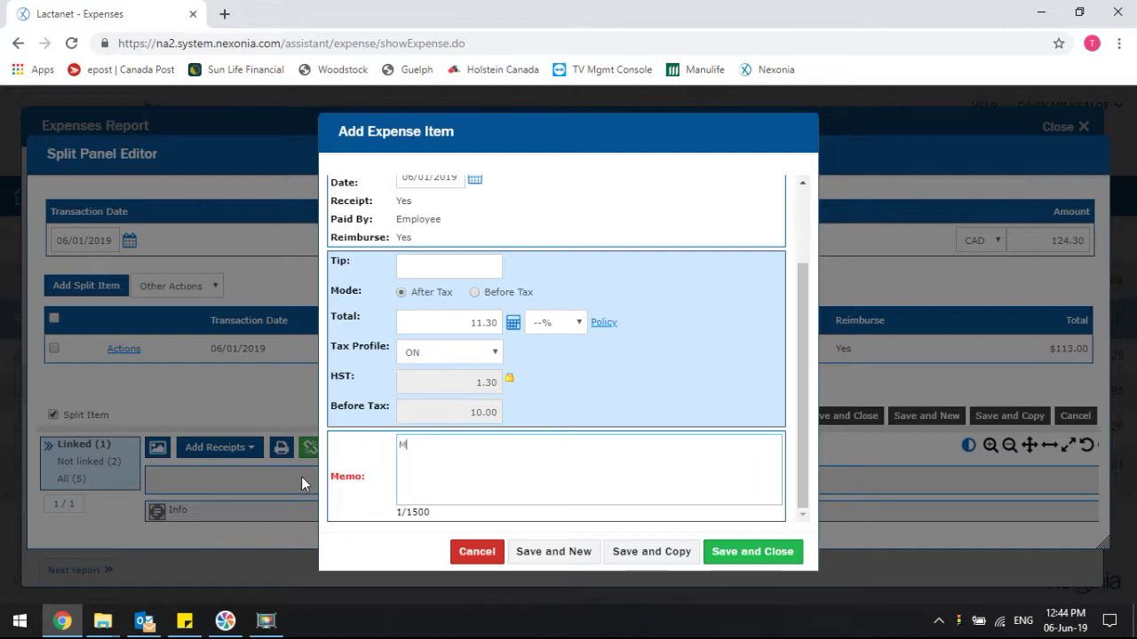
{"action": "type", "text": "eal Charge"}
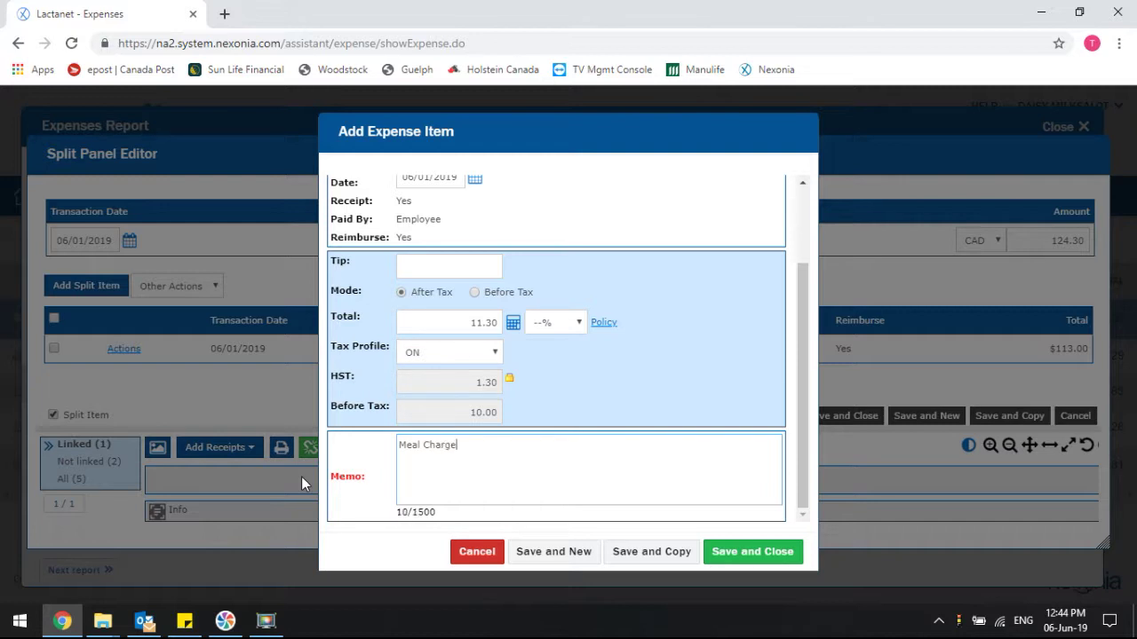
{"action": "left_click", "coordinate": [751, 552]}
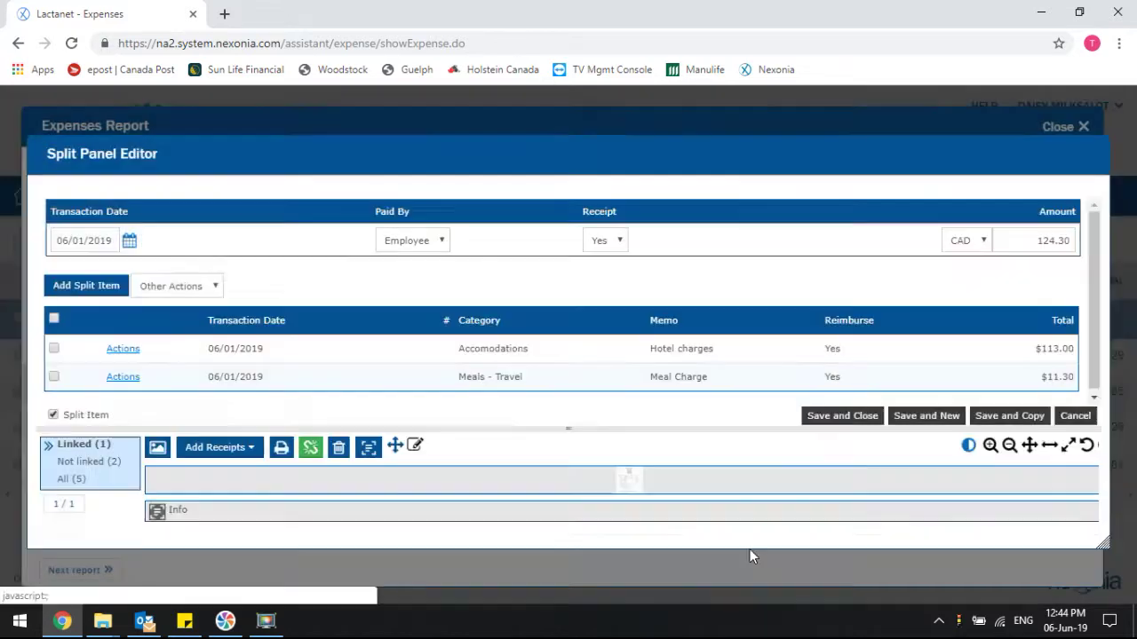
{"action": "left_click", "coordinate": [829, 425]}
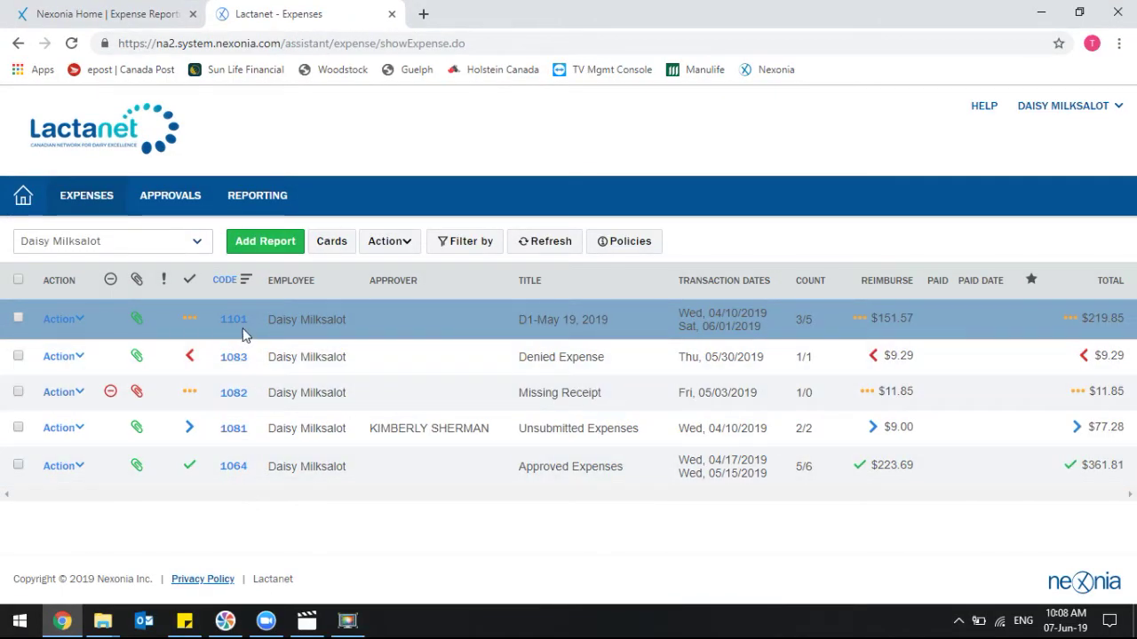
- Open the D1-May 19, 2019 expense report and submit all its unsubmitted items for approval
{"action": "left_click", "coordinate": [243, 322]}
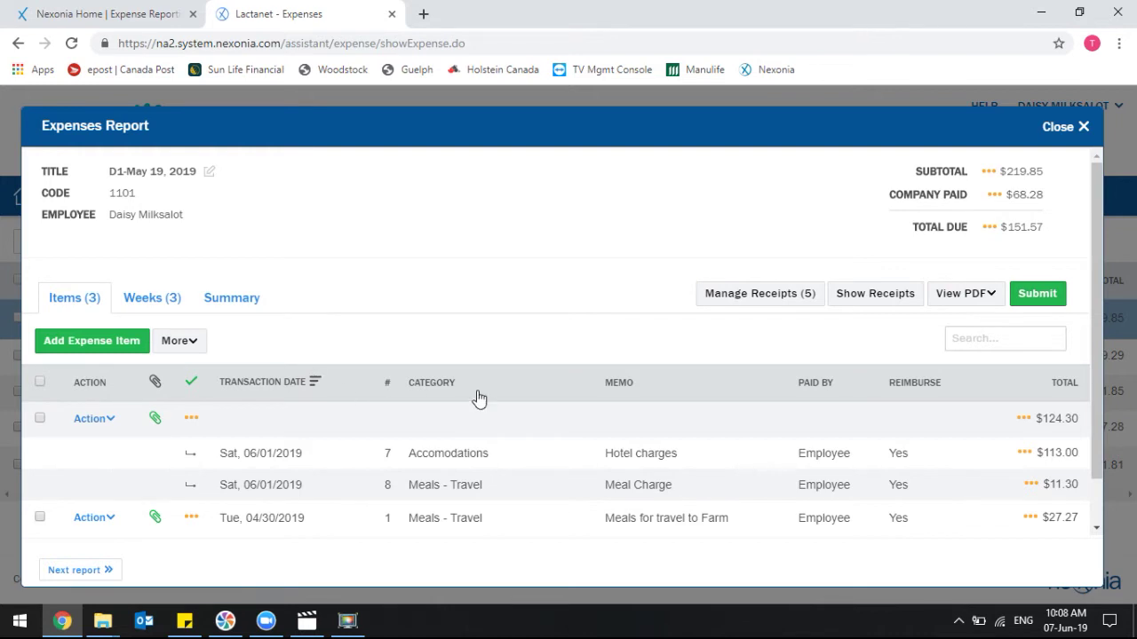
{"action": "scroll", "coordinate": [517, 304], "scroll_direction": "down", "scroll_amount": 1}
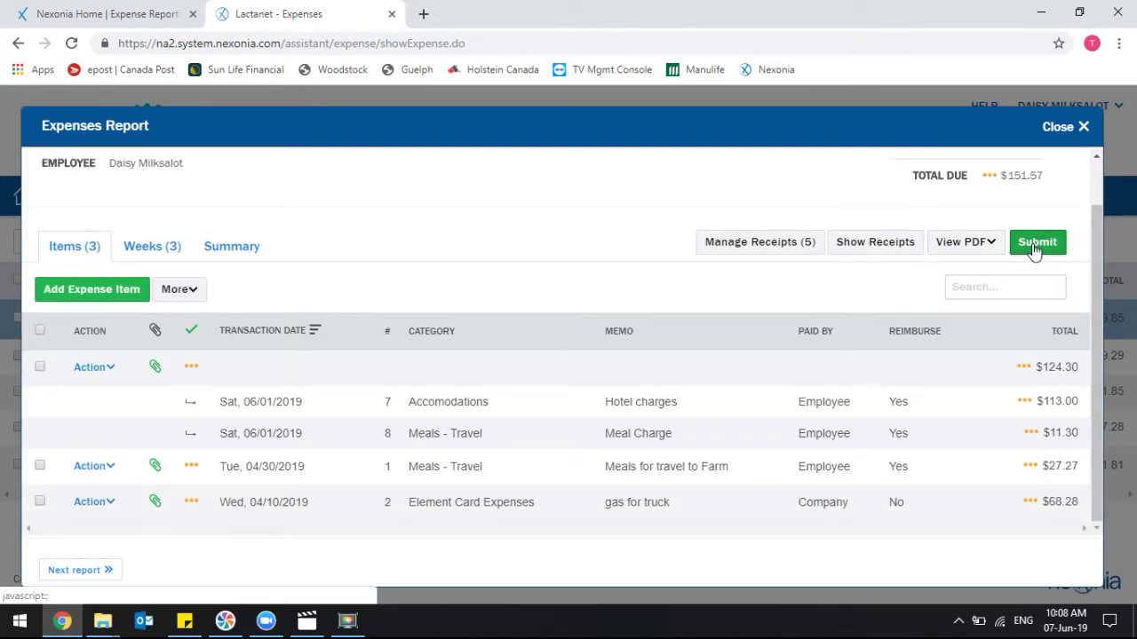
{"action": "left_click", "coordinate": [1033, 245]}
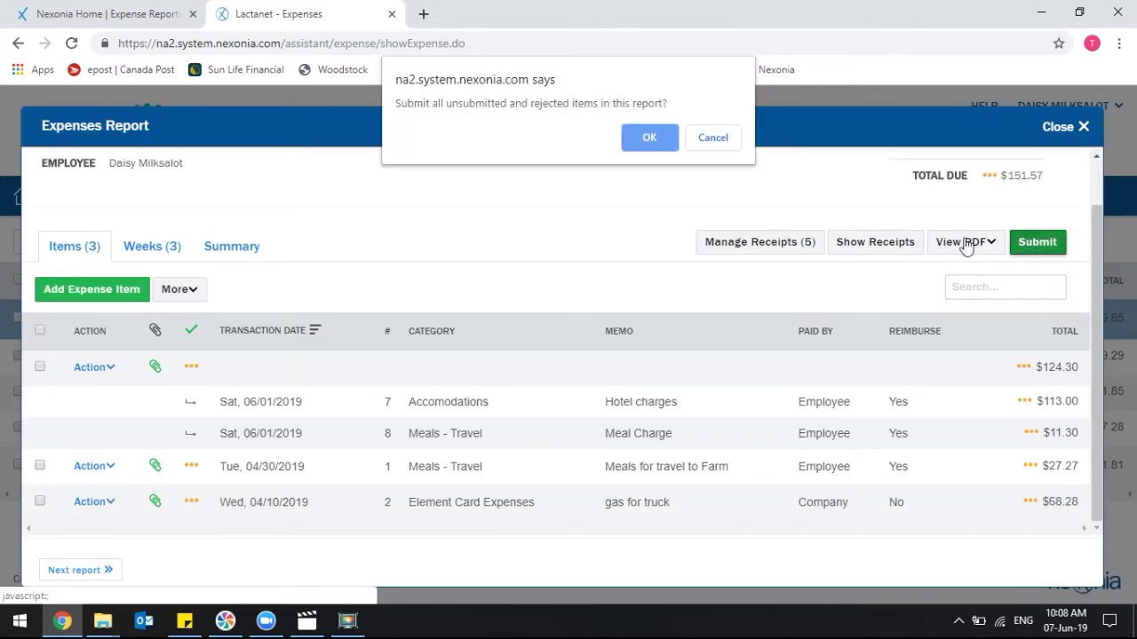
{"action": "left_click", "coordinate": [648, 140]}
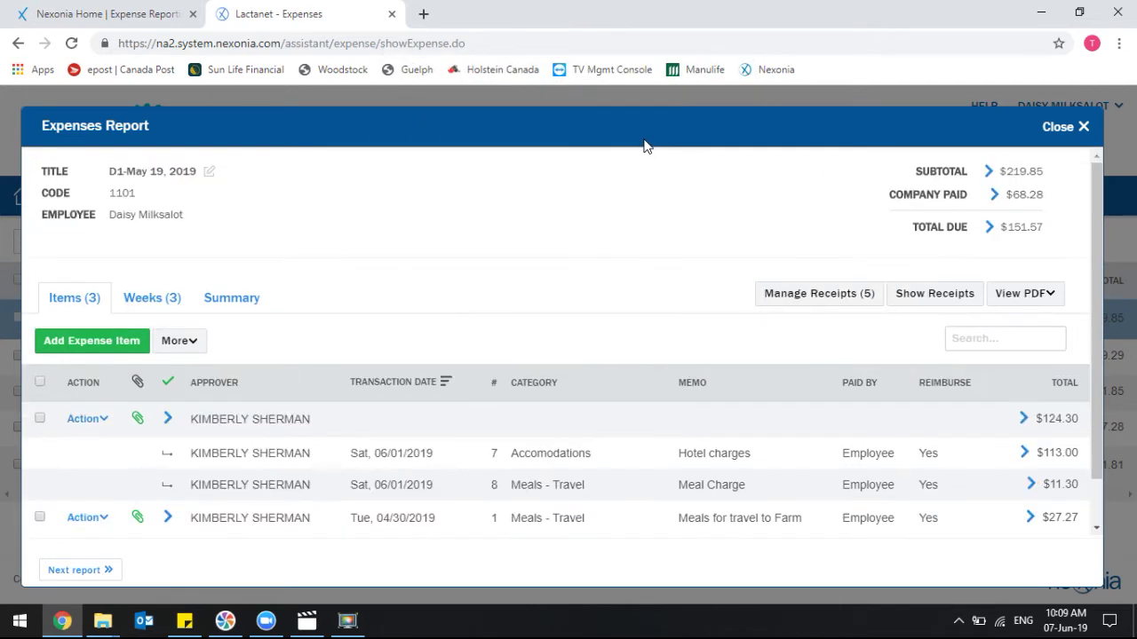
{"action": "scroll", "coordinate": [425, 314], "scroll_direction": "down", "scroll_amount": 1}
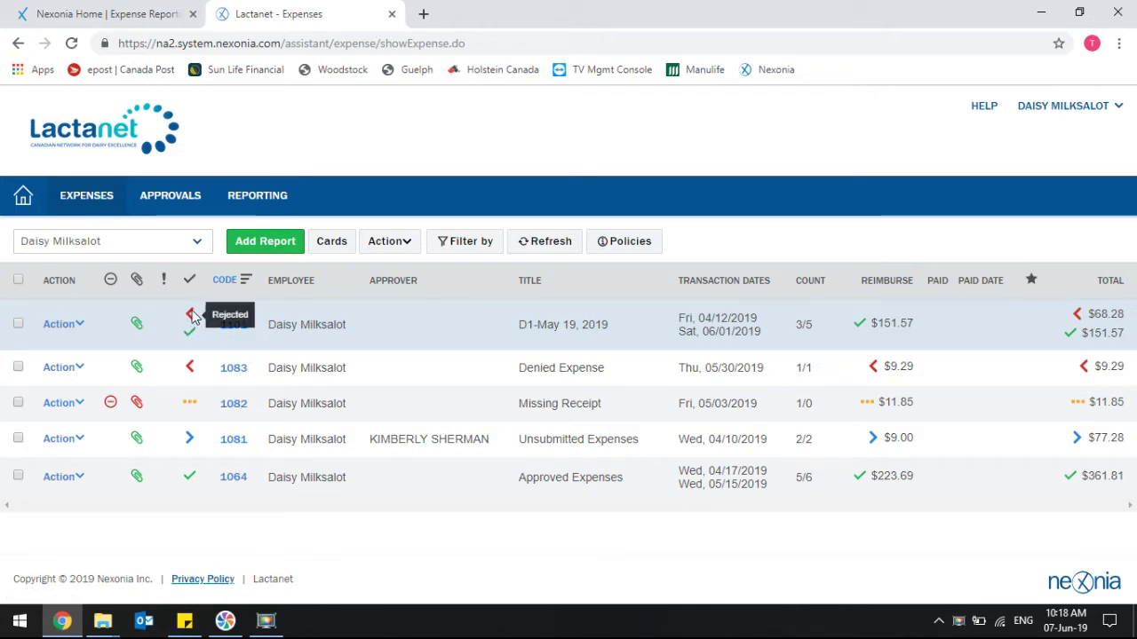
- Reopen the D1-May 19, 2019 report and check the rejected gas item's history for the approver's note
{"action": "left_click", "coordinate": [231, 329]}
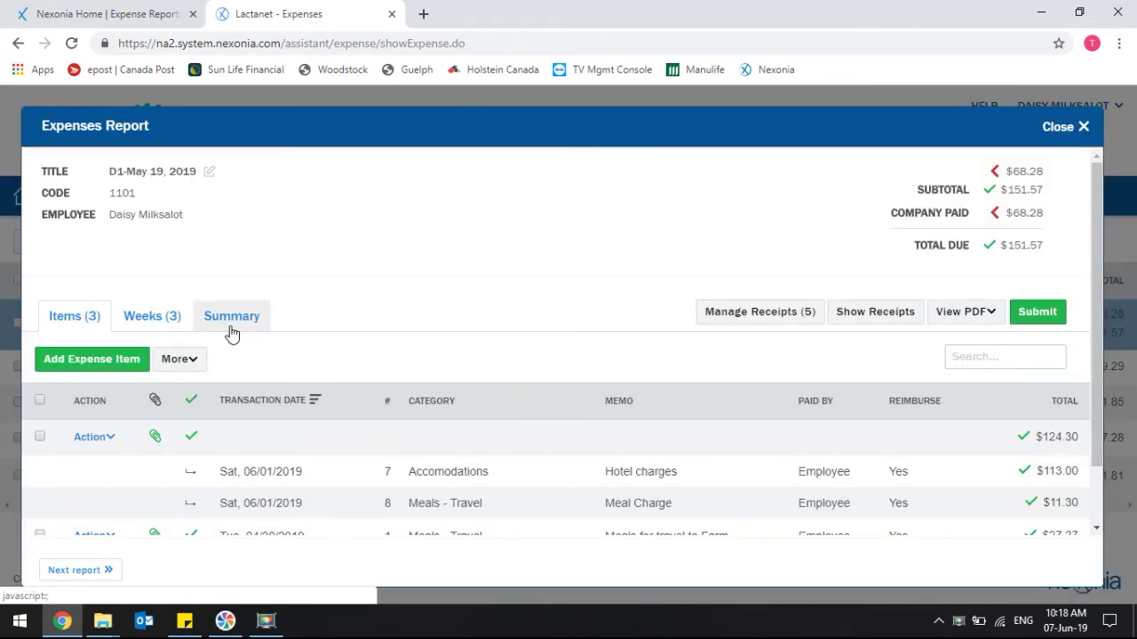
{"action": "scroll", "coordinate": [240, 330], "scroll_direction": "down", "scroll_amount": 2}
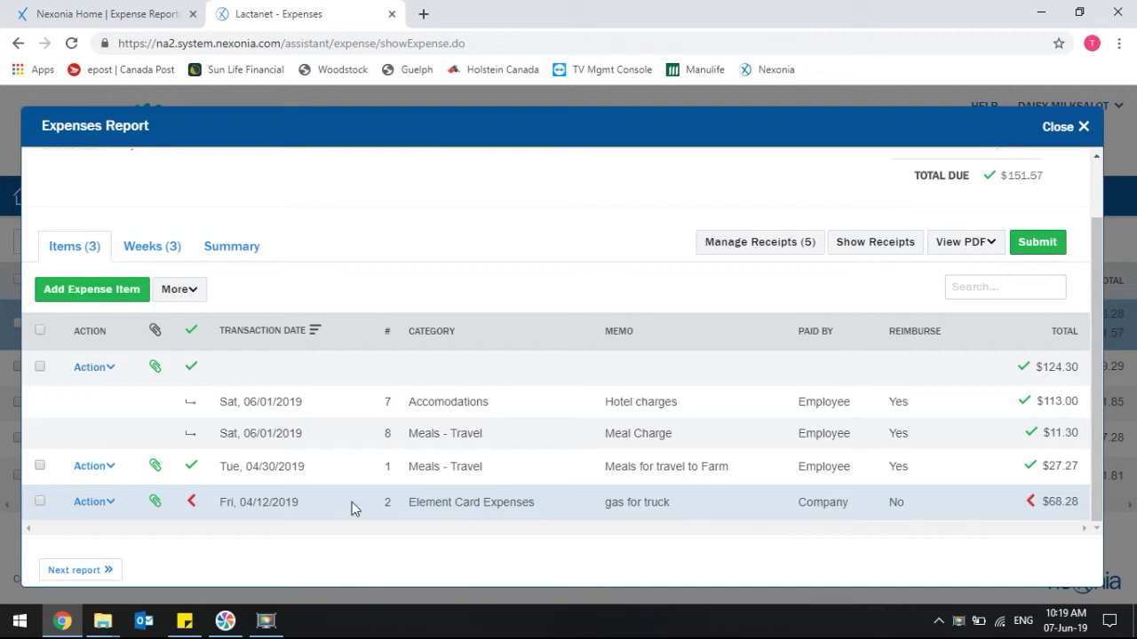
{"action": "left_click", "coordinate": [192, 505]}
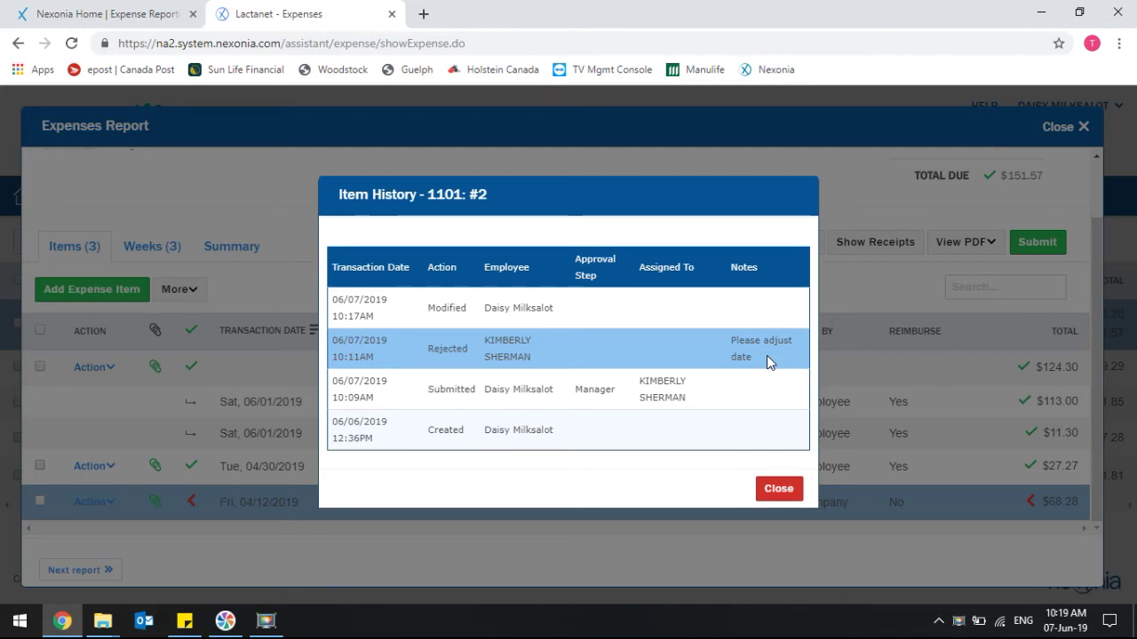
{"action": "left_click", "coordinate": [770, 489]}
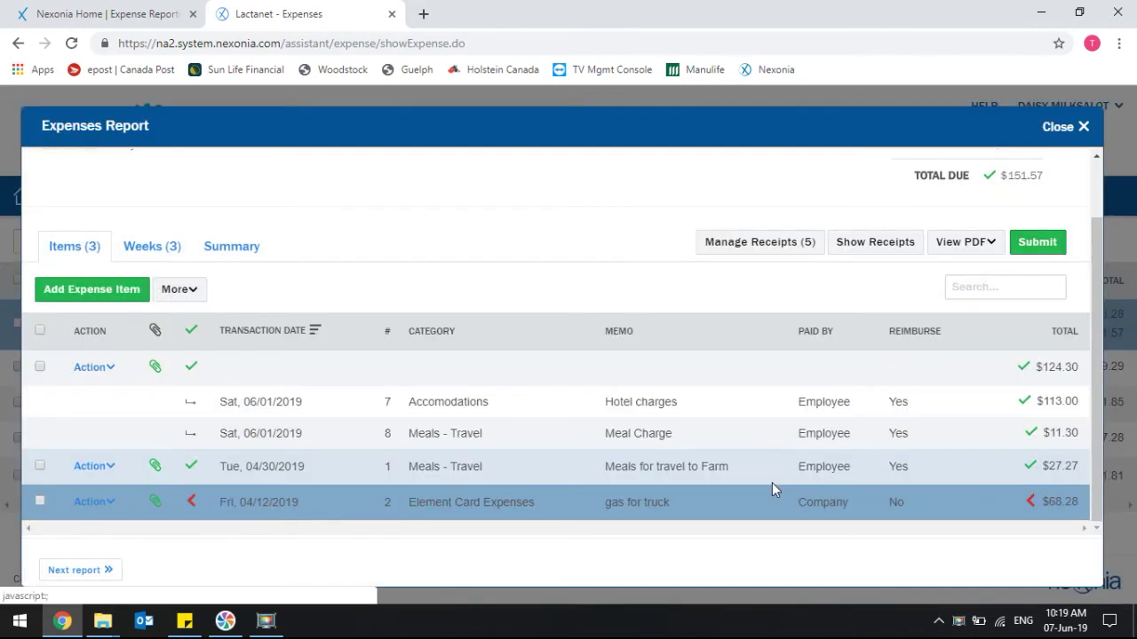
- Open the rejected gas item for editing and change its transaction date
{"action": "left_click", "coordinate": [92, 504]}
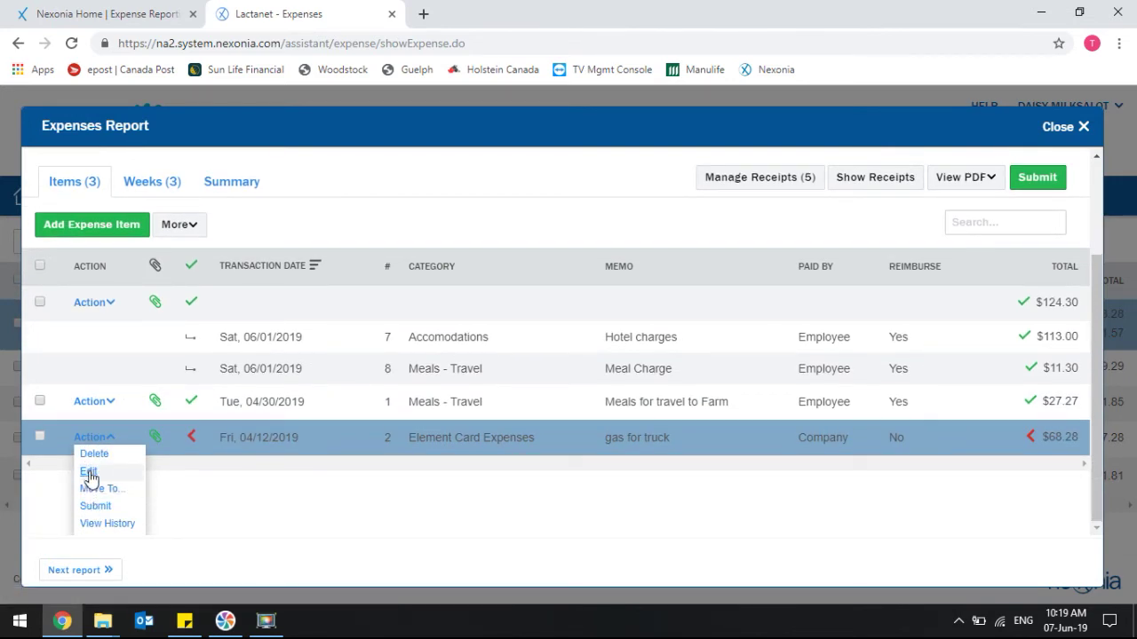
{"action": "left_click", "coordinate": [90, 474]}
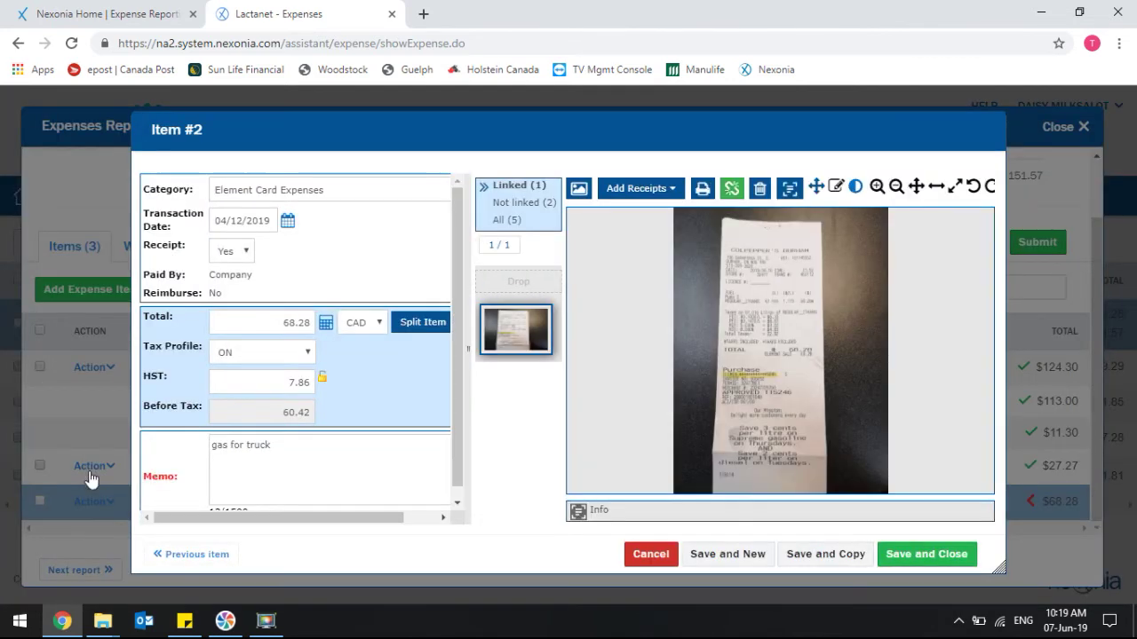
{"action": "left_click", "coordinate": [287, 220]}
{"action": "left_click", "coordinate": [353, 301]}
- Save and close the corrected gas item and resubmit the report's rejected items
{"action": "left_click", "coordinate": [894, 560]}
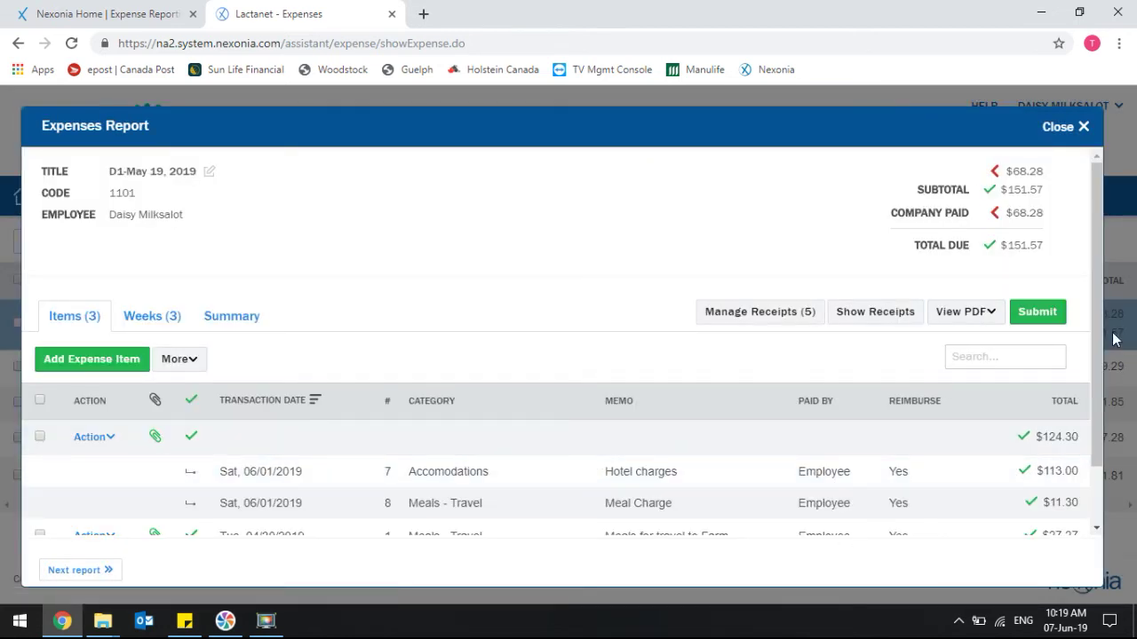
{"action": "left_click", "coordinate": [1030, 313]}
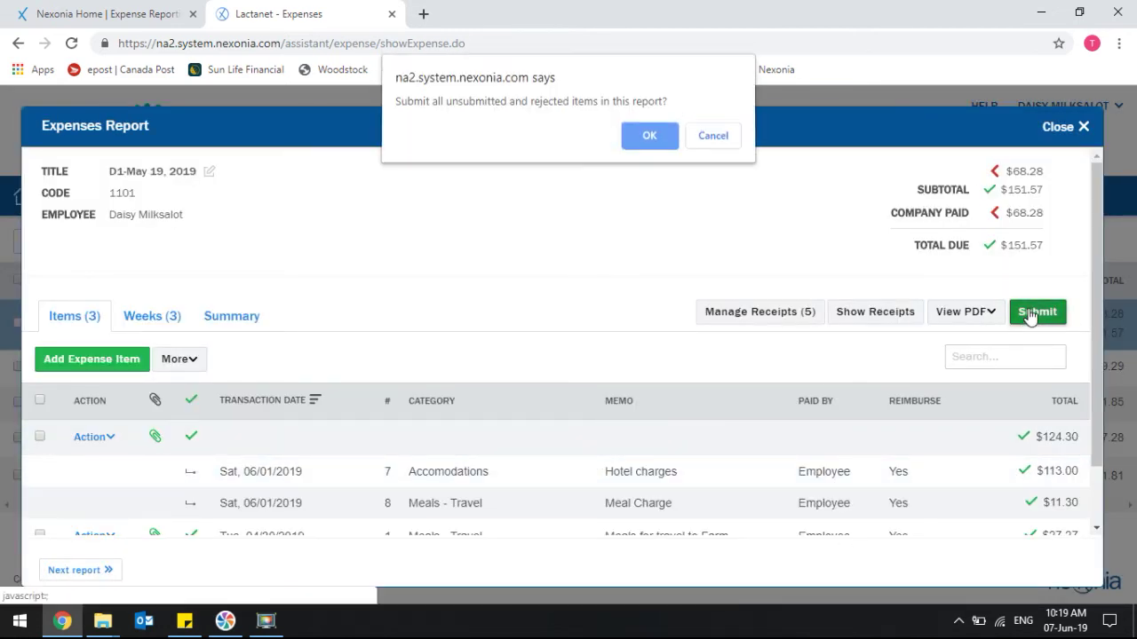
{"action": "left_click", "coordinate": [633, 136]}
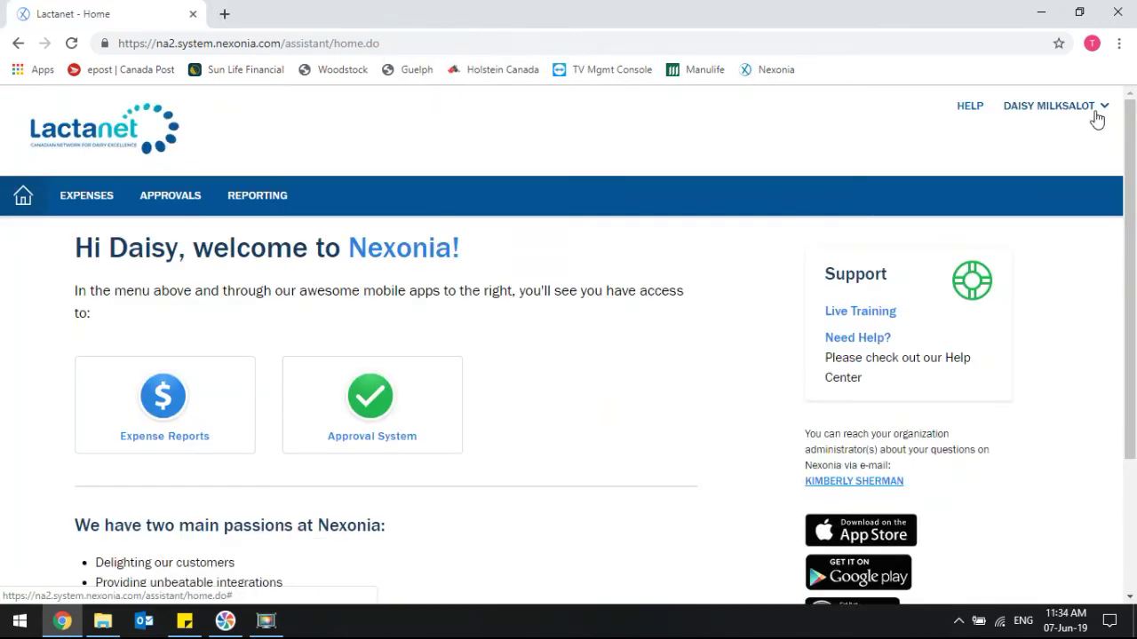